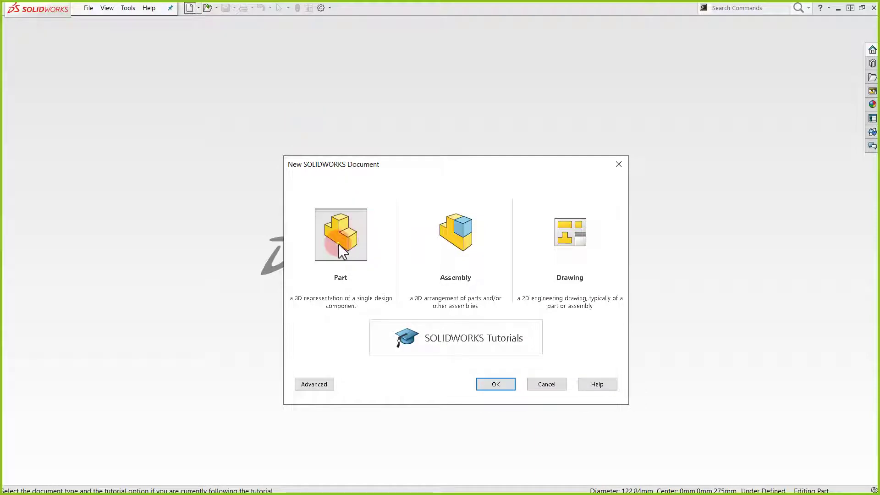
Step: Create a new part document and start an extruded boss sketch on the Top Plane
{"action": "left_click", "coordinate": [482, 385]}
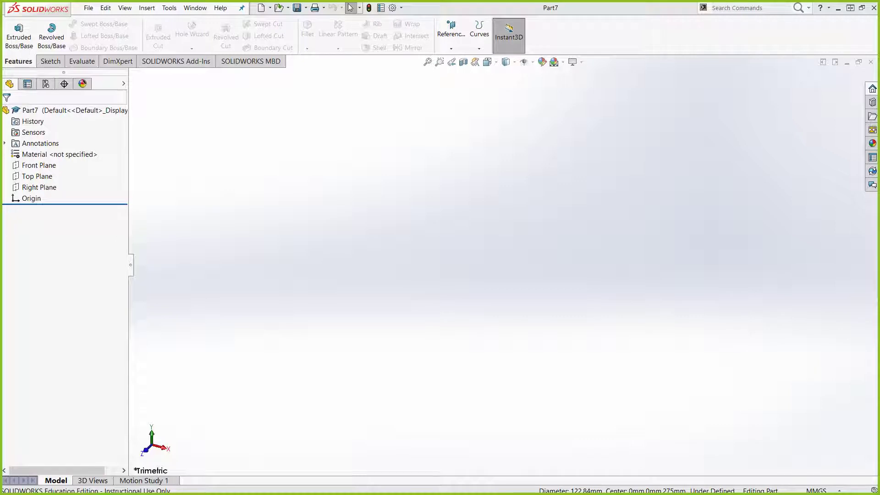
{"action": "left_click", "coordinate": [50, 61]}
{"action": "left_click", "coordinate": [18, 62]}
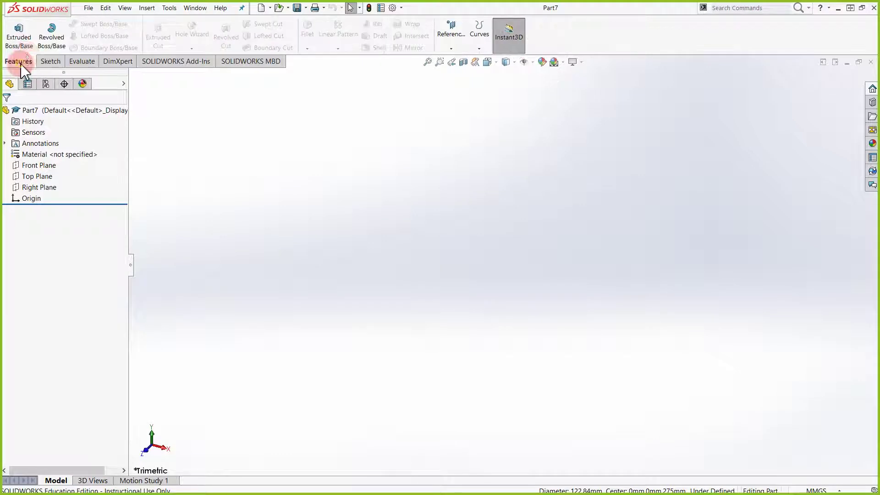
{"action": "left_click", "coordinate": [19, 36]}
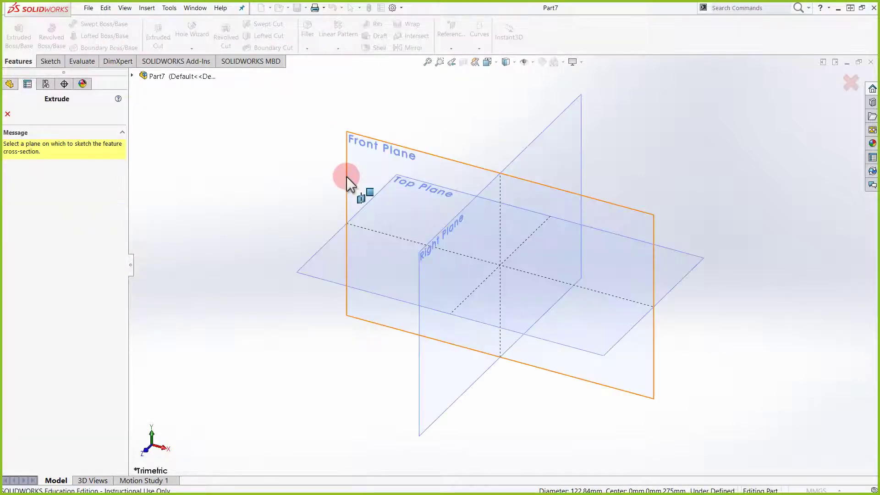
{"action": "left_click", "coordinate": [331, 260]}
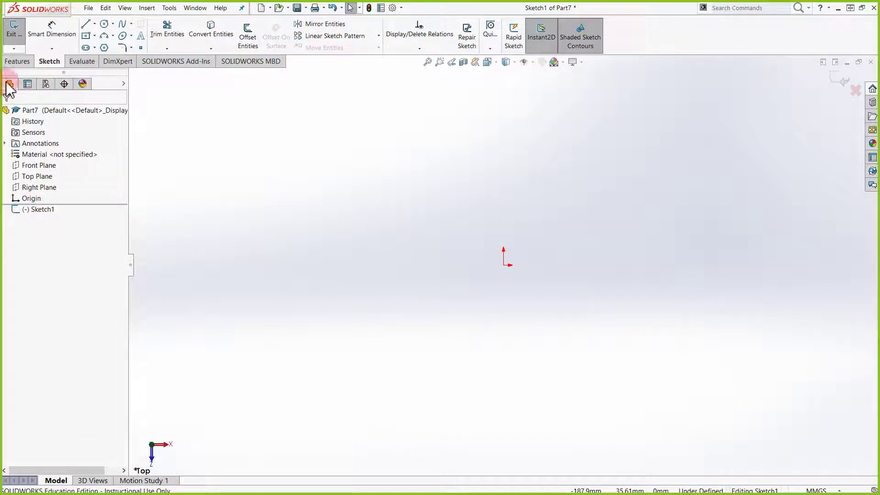
Step: Sketch a center rectangle about 60 mm wide and 62 mm high, centred on the origin
{"action": "left_click", "coordinate": [13, 63]}
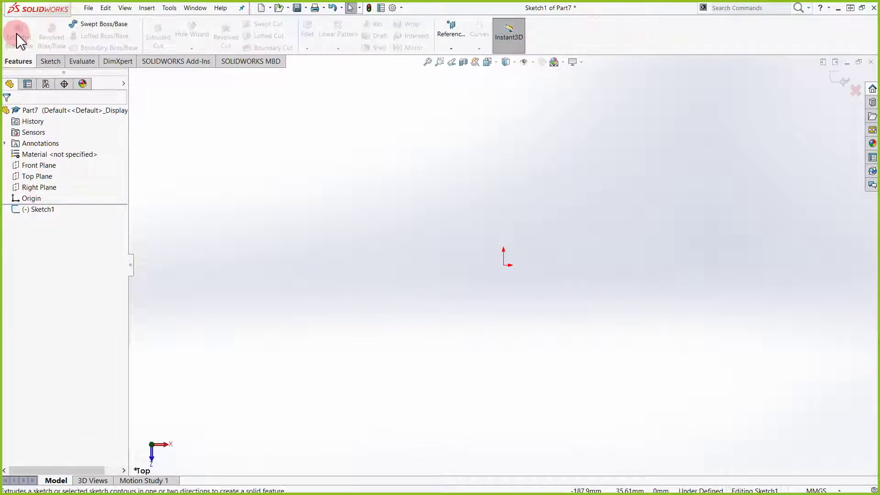
{"action": "left_click", "coordinate": [51, 61]}
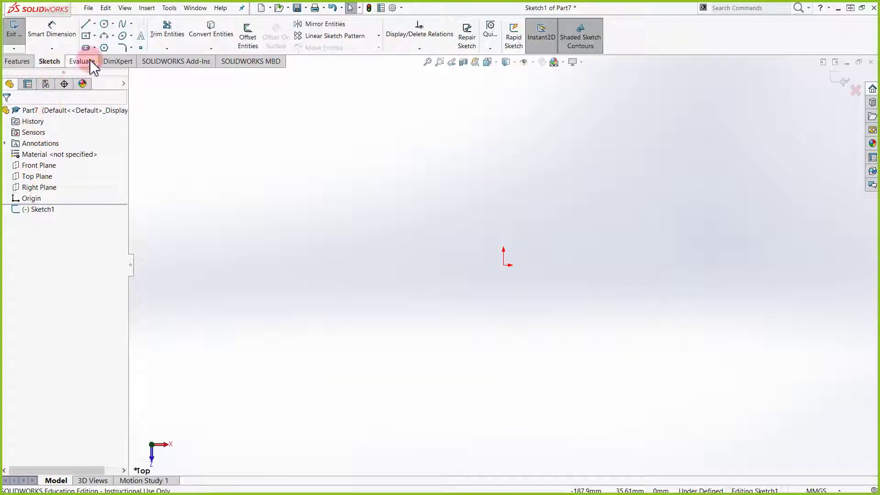
{"action": "left_click", "coordinate": [86, 36]}
{"action": "left_click", "coordinate": [504, 265]}
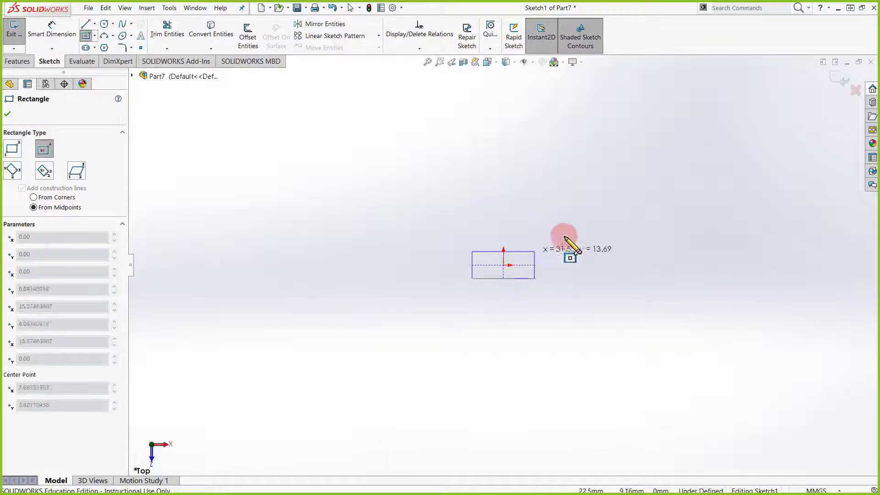
{"action": "left_click", "coordinate": [563, 203]}
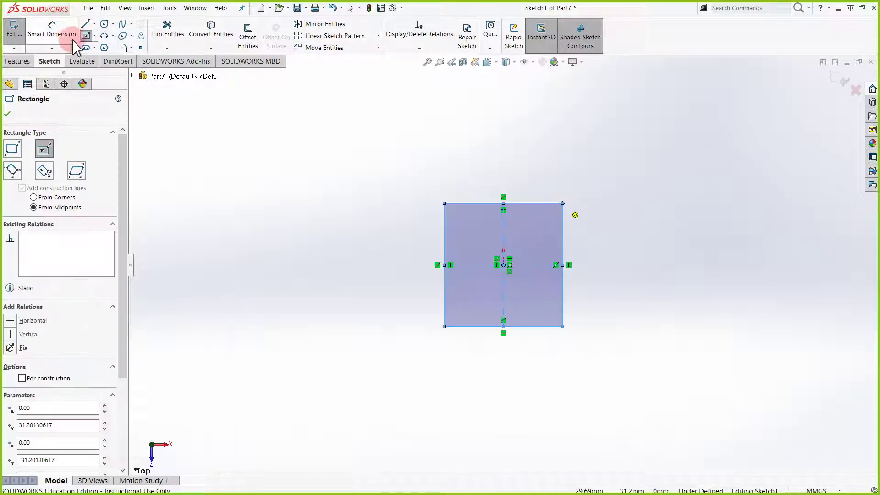
Step: Dimension the rectangle's upper horizontal edge to 5 mm
{"action": "left_click", "coordinate": [62, 34]}
{"action": "left_click", "coordinate": [527, 204]}
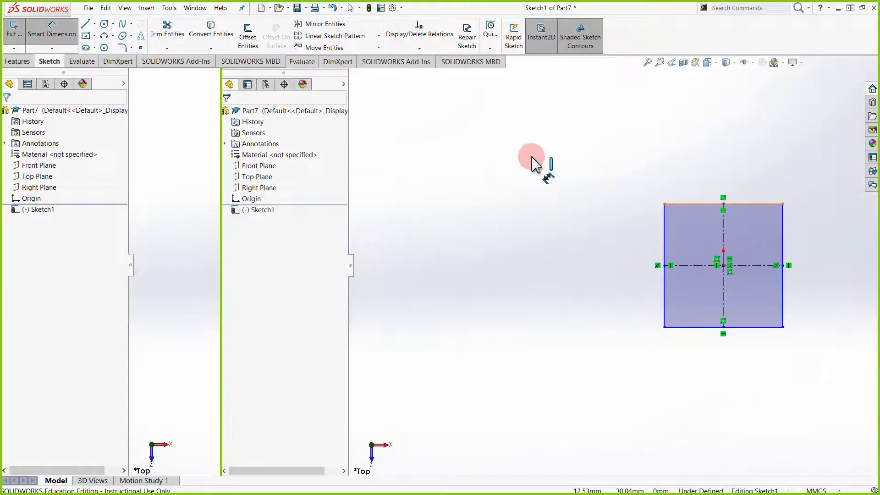
{"action": "left_click", "coordinate": [516, 133]}
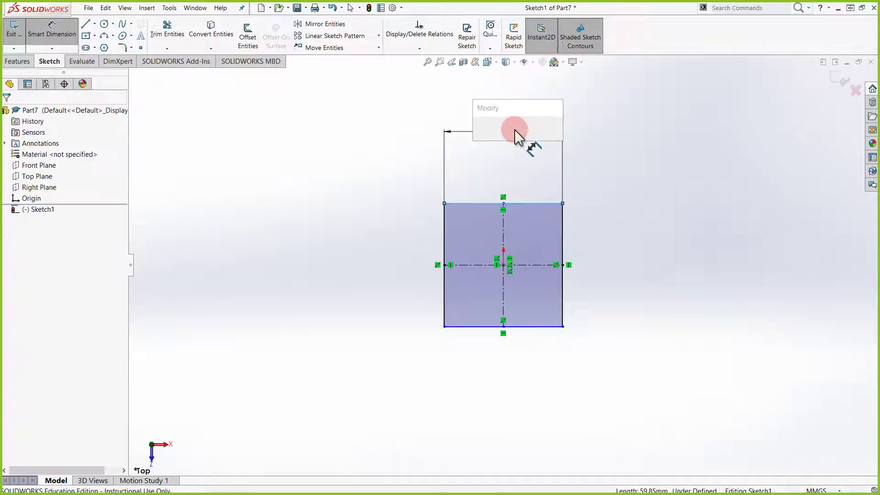
{"action": "type", "text": "5"}
{"action": "key", "text": "Return"}
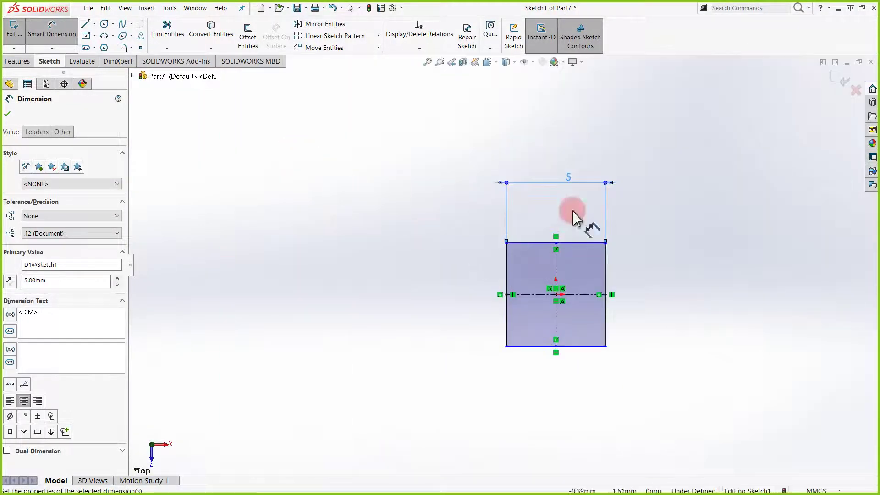
Step: Add an Equal relation between all four sides of the rectangle to make it a square
{"action": "left_click", "coordinate": [419, 48]}
{"action": "left_click", "coordinate": [413, 71]}
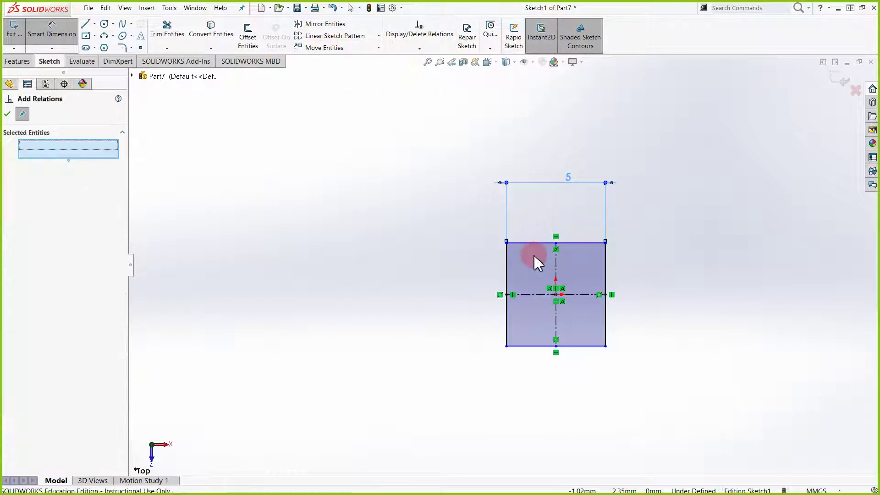
{"action": "left_click", "coordinate": [508, 263]}
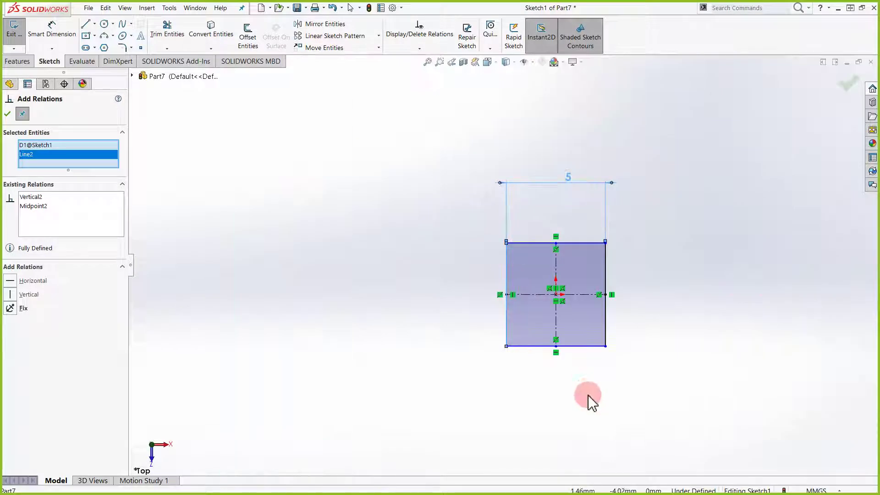
{"action": "left_click", "coordinate": [607, 284]}
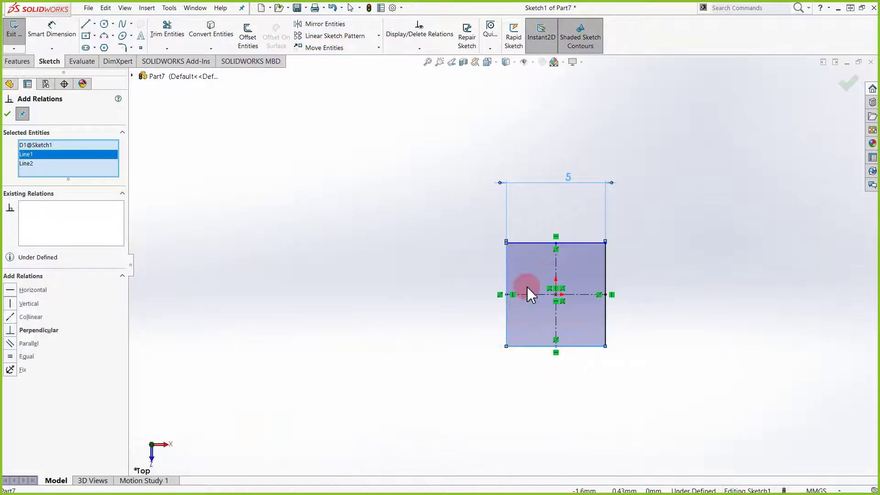
{"action": "left_click", "coordinate": [607, 287]}
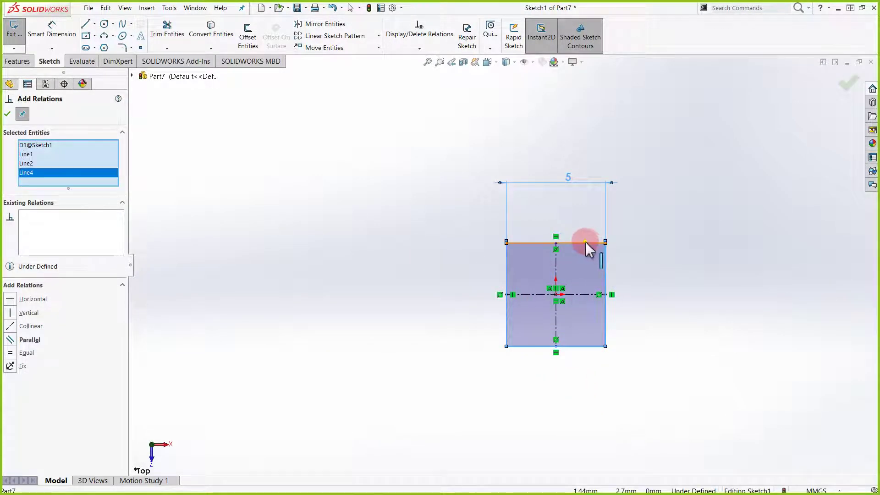
{"action": "left_click", "coordinate": [585, 243]}
{"action": "left_click", "coordinate": [9, 362]}
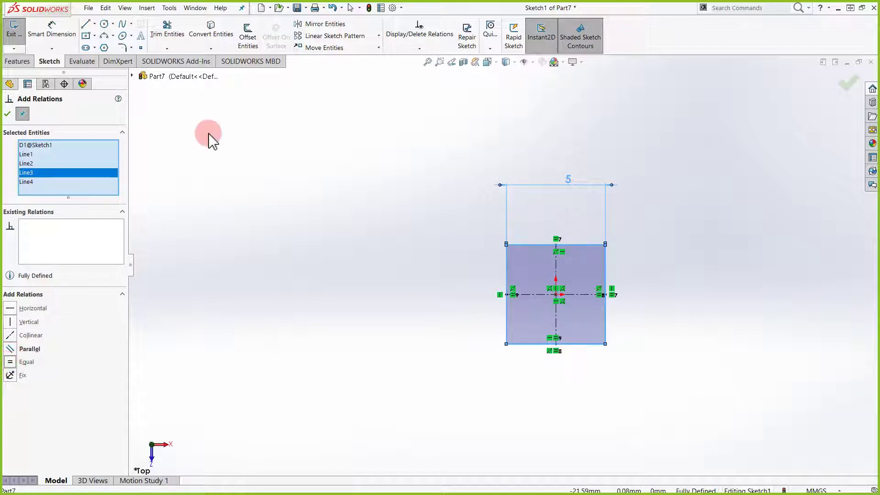
{"action": "left_click", "coordinate": [845, 87]}
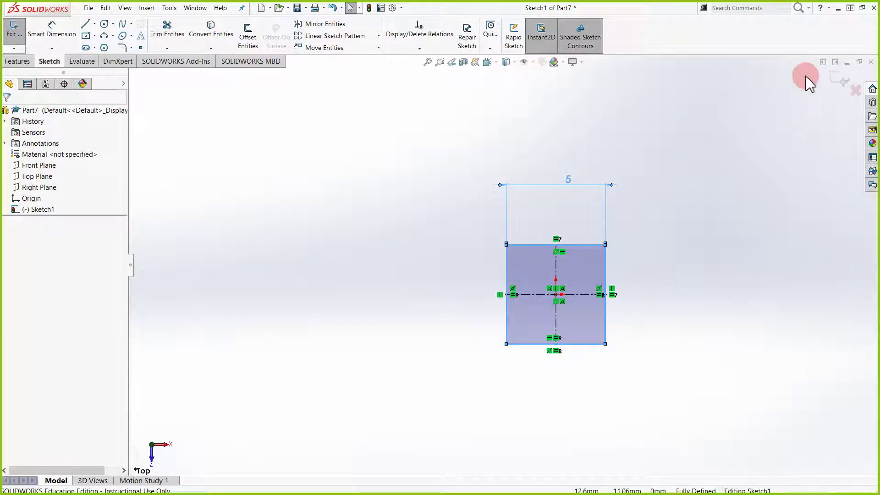
Step: Finish the sketch and extrude the square as a 5 mm blind boss
{"action": "left_click", "coordinate": [839, 82]}
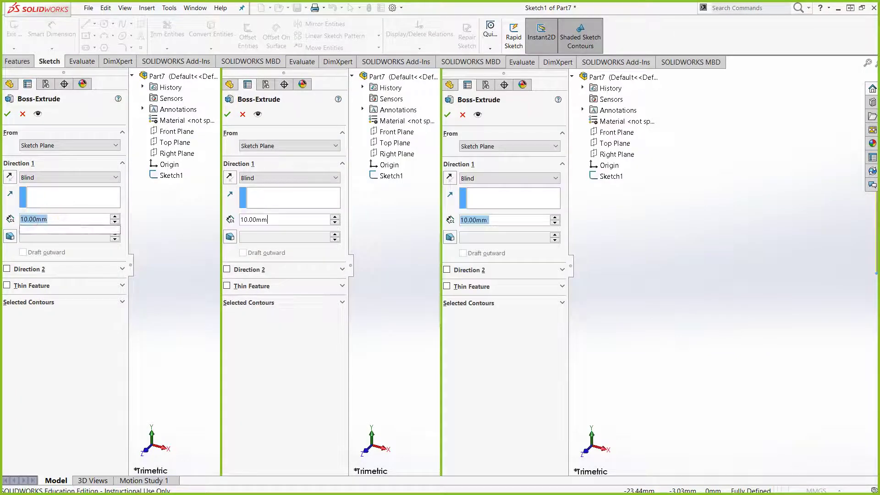
{"action": "type", "text": "5"}
{"action": "key", "text": "Return"}
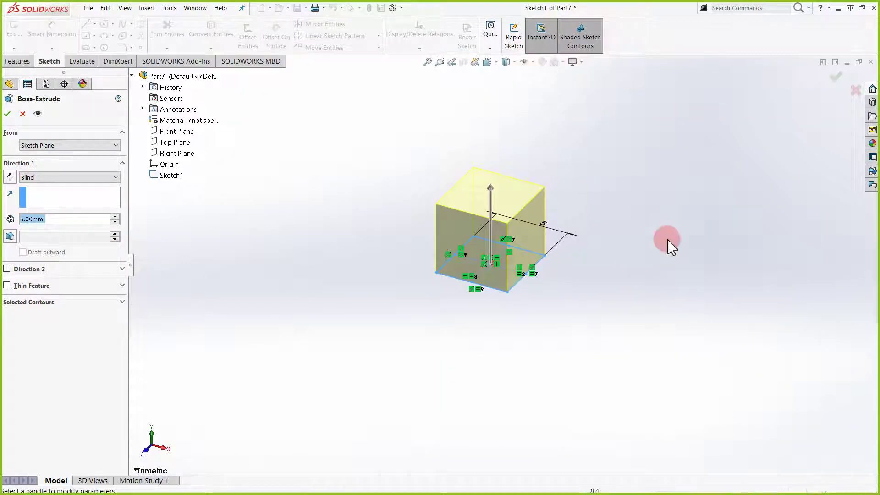
{"action": "left_click", "coordinate": [833, 77]}
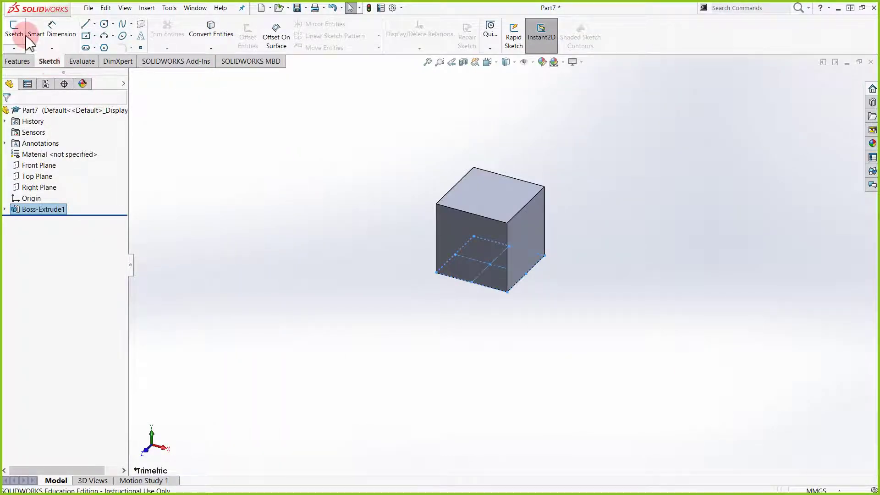
Step: Examine the cube up close and the sketch contained in its extrude feature
{"action": "left_click", "coordinate": [19, 62]}
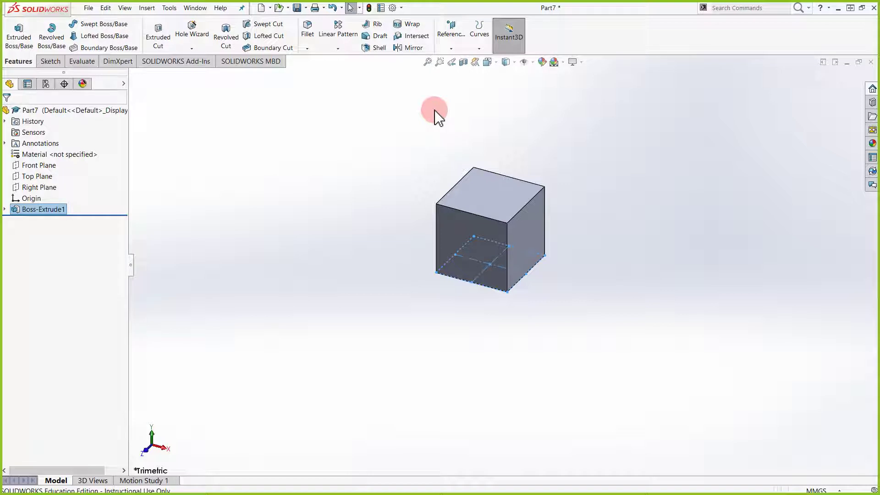
{"action": "left_click", "coordinate": [654, 182]}
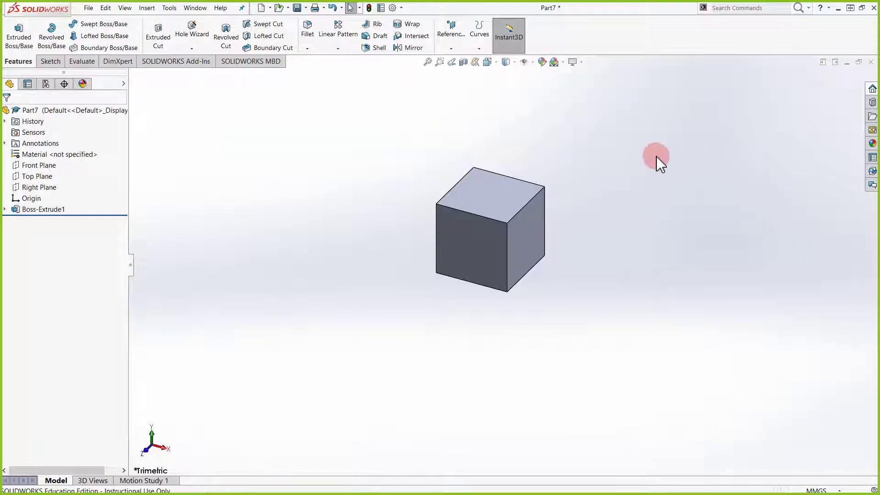
{"action": "scroll", "coordinate": [507, 207], "scroll_direction": "down", "scroll_amount": 5}
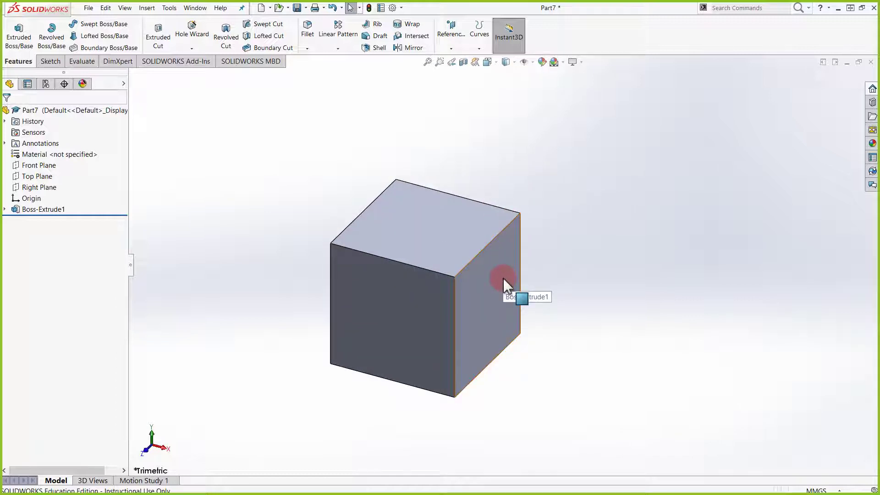
{"action": "scroll", "coordinate": [448, 330], "scroll_direction": "down", "scroll_amount": 1}
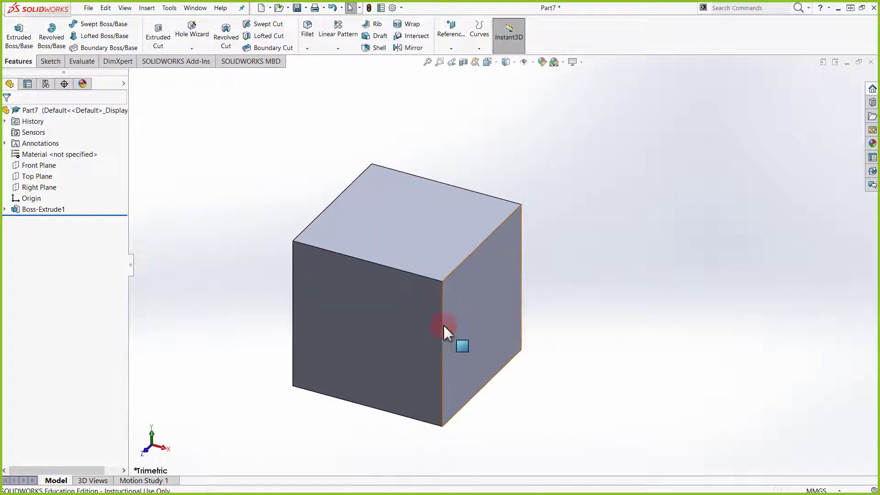
{"action": "scroll", "coordinate": [430, 359], "scroll_direction": "up", "scroll_amount": 3}
{"action": "left_click", "coordinate": [4, 209]}
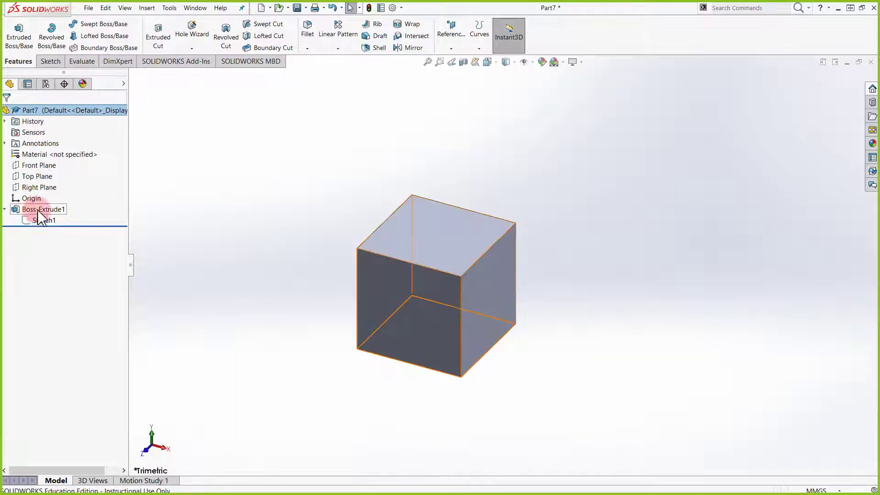
{"action": "left_click", "coordinate": [5, 209]}
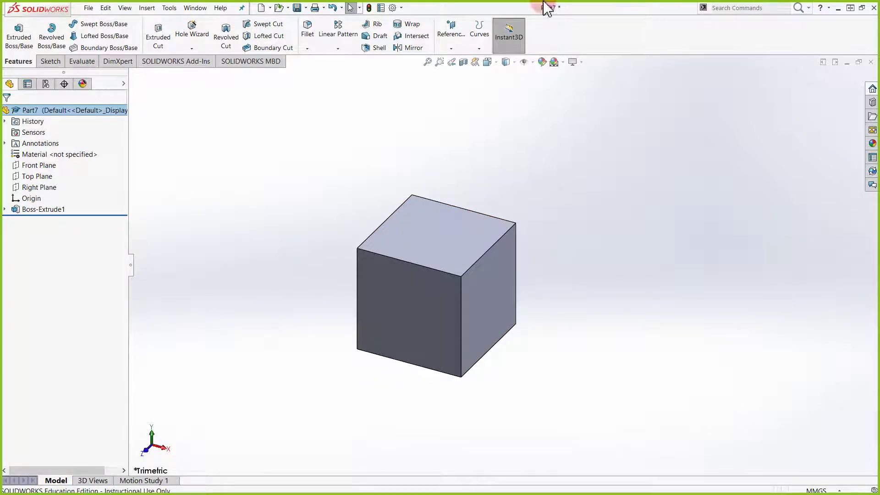
Step: Open the part's material library for editing and collapse the Steel group to show all material categories
{"action": "right_click", "coordinate": [65, 154]}
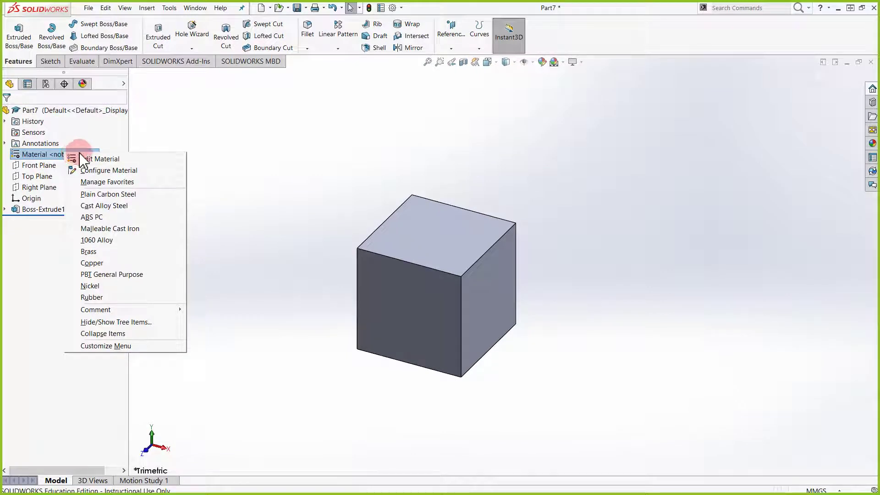
{"action": "left_click", "coordinate": [109, 161]}
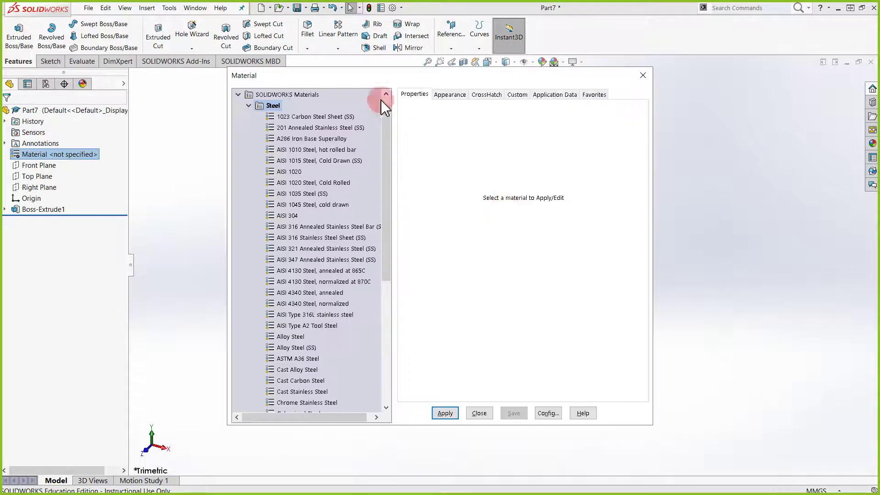
{"action": "left_click_drag", "start_coordinate": [360, 75], "coordinate": [615, 107]}
{"action": "left_click_drag", "start_coordinate": [526, 123], "coordinate": [163, 110]}
{"action": "left_click", "coordinate": [131, 127]}
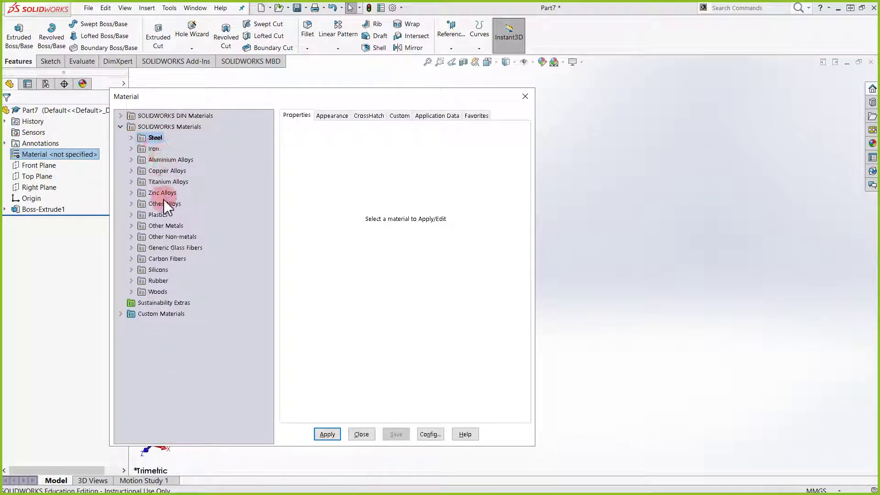
{"action": "left_click_drag", "start_coordinate": [336, 96], "coordinate": [517, 45]}
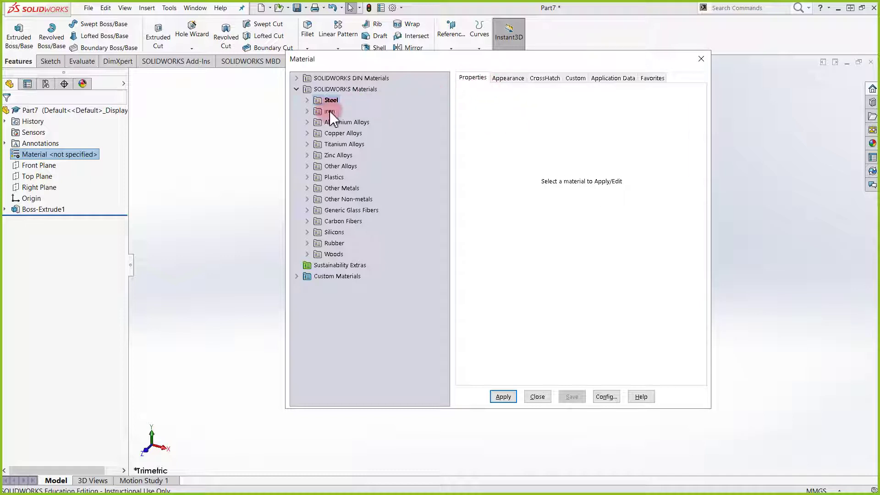
Step: Select Galvanized Steel from the Steel group as the part's material
{"action": "left_click", "coordinate": [308, 100]}
{"action": "scroll", "coordinate": [426, 248], "scroll_direction": "down", "scroll_amount": 3}
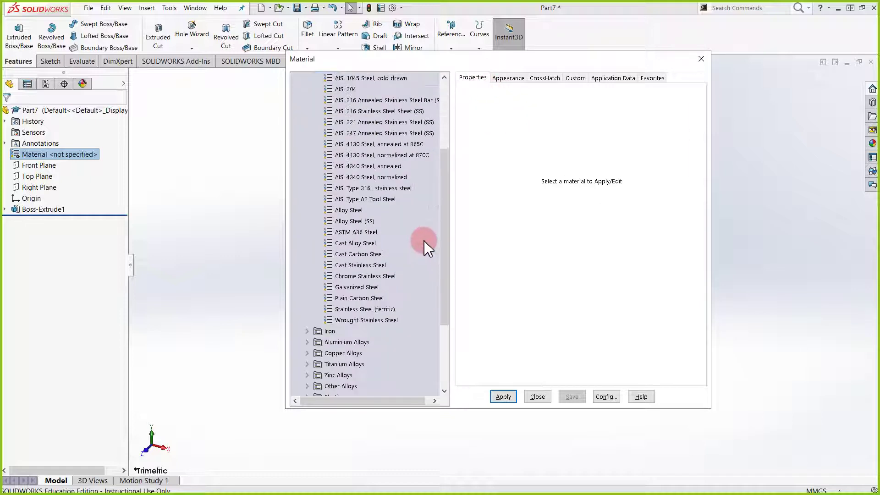
{"action": "left_click", "coordinate": [374, 288]}
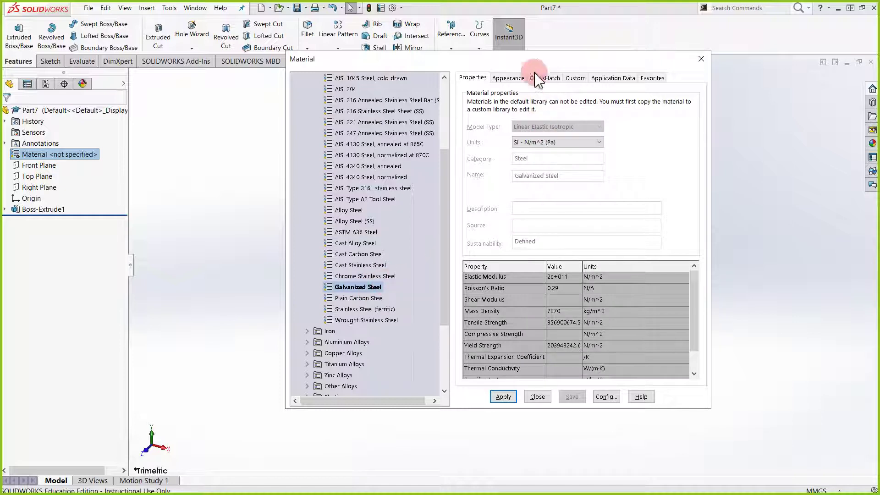
Step: Review the physical properties, appearance and crosshatch settings of Galvanized Steel
{"action": "left_click_drag", "start_coordinate": [534, 62], "coordinate": [383, 118]}
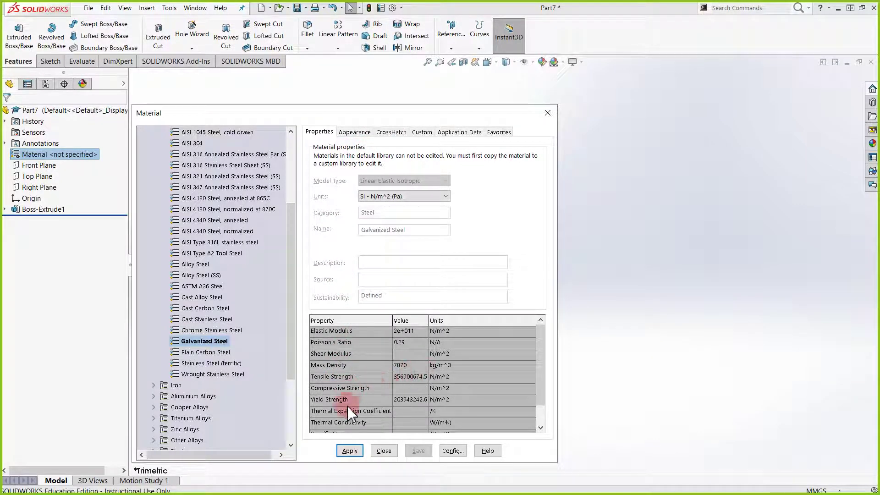
{"action": "left_click", "coordinate": [358, 132]}
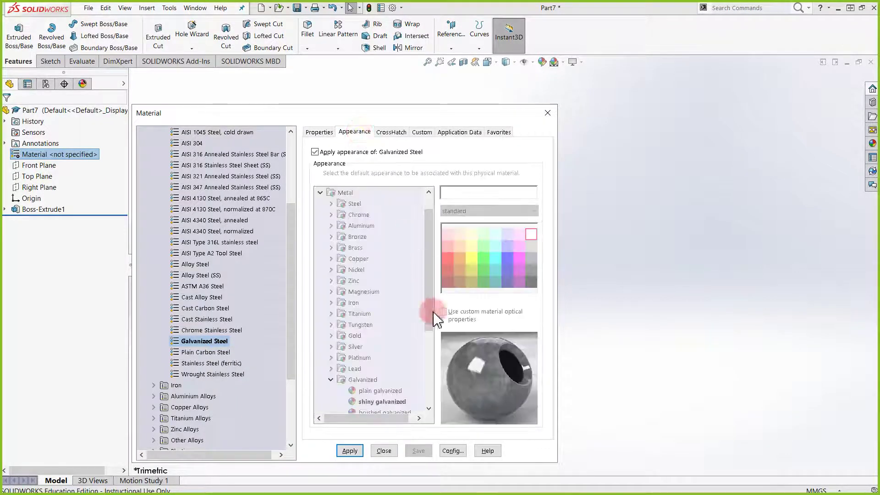
{"action": "left_click", "coordinate": [392, 132]}
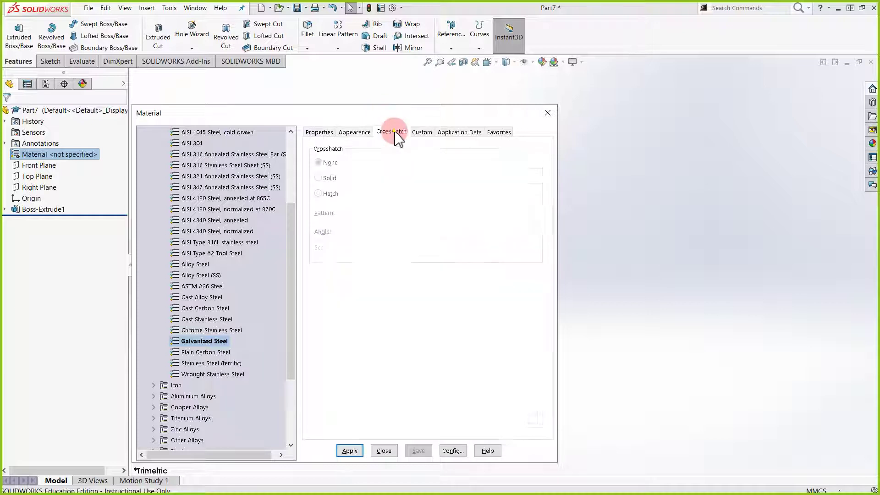
Step: Review the custom, application data, favorites, crosshatch, appearance and physical property settings of Galvanized Steel
{"action": "left_click", "coordinate": [423, 133]}
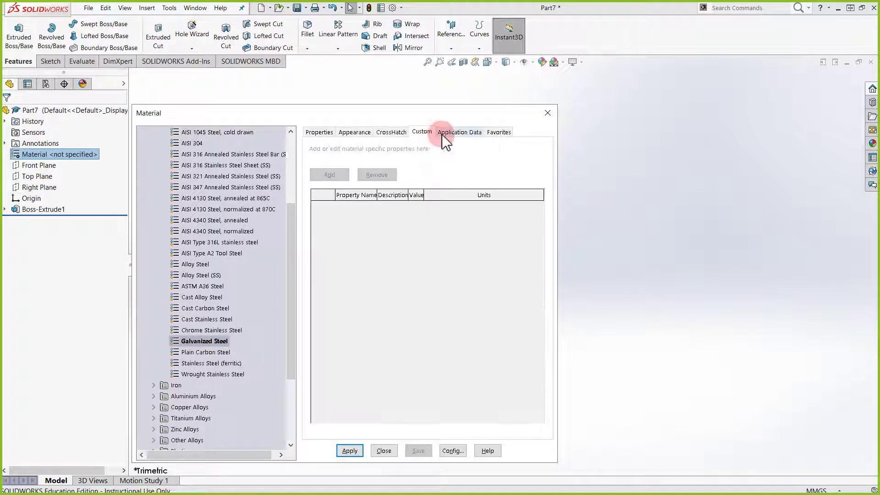
{"action": "left_click", "coordinate": [464, 133]}
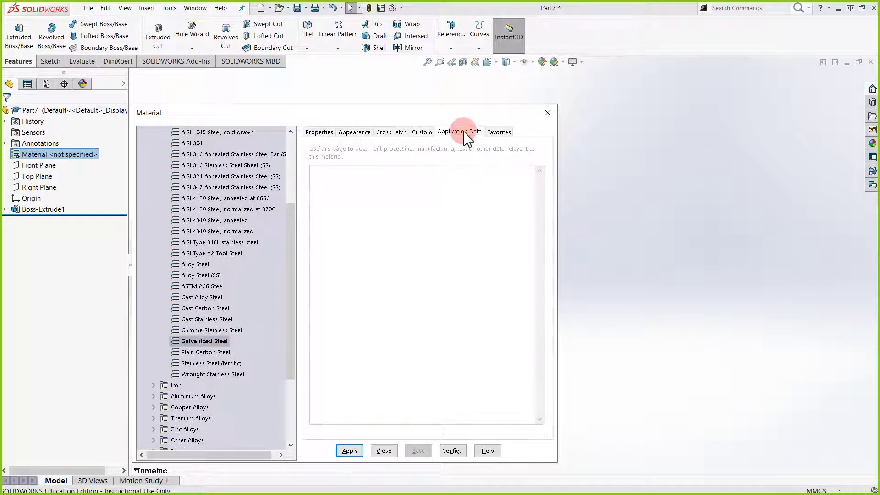
{"action": "left_click", "coordinate": [496, 132]}
{"action": "left_click", "coordinate": [391, 133]}
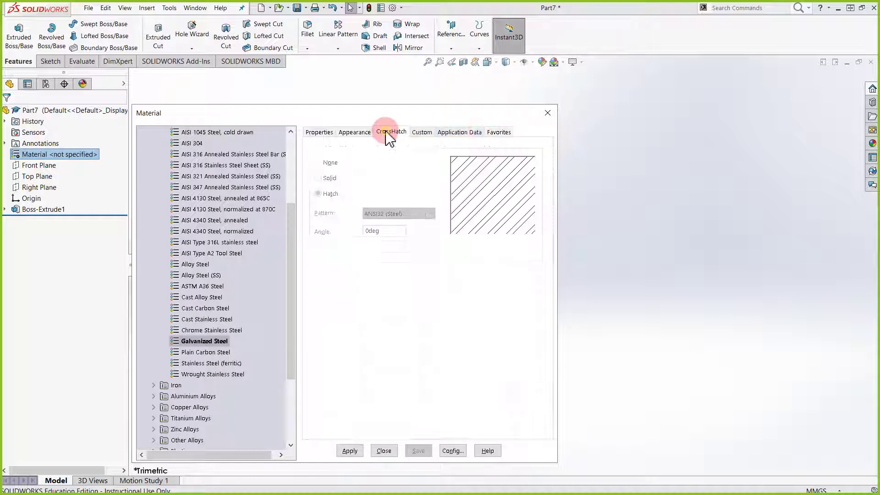
{"action": "left_click", "coordinate": [356, 132]}
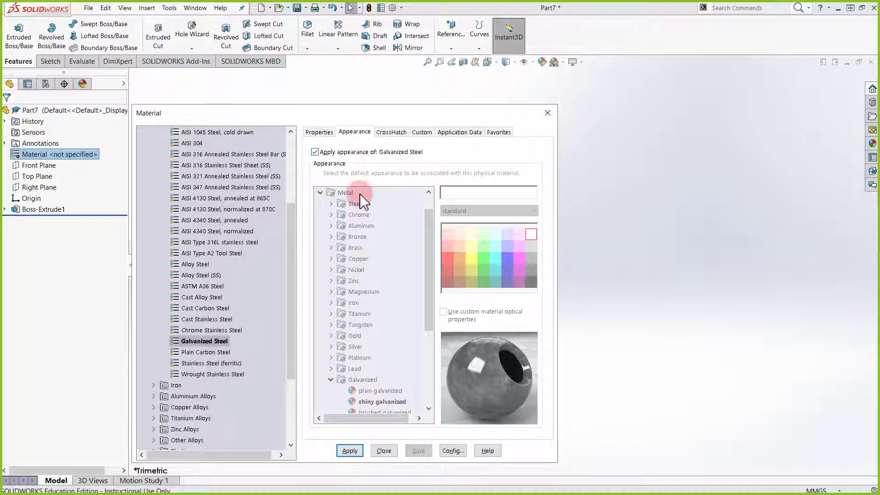
{"action": "left_click", "coordinate": [319, 132]}
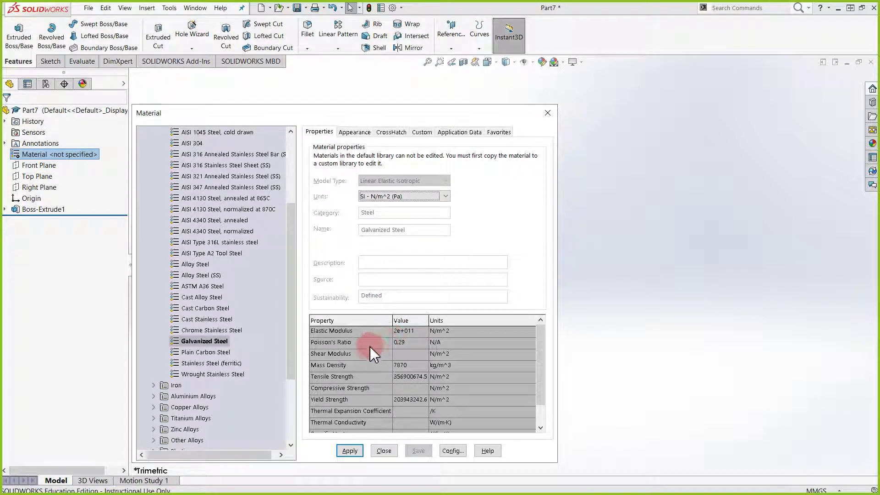
Step: Compare the physical properties of Plain Carbon Steel and Cast Alloy Steel with those of Galvanized Steel, ending with Galvanized Steel selected
{"action": "left_click", "coordinate": [206, 355]}
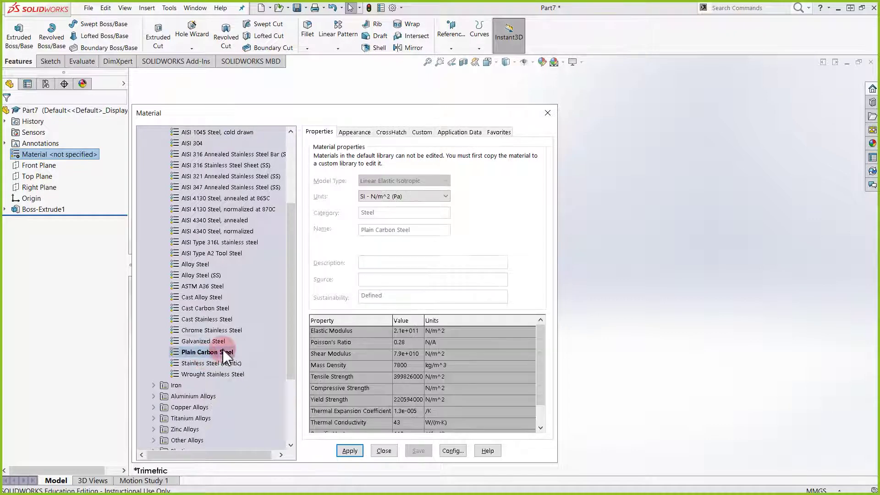
{"action": "left_click", "coordinate": [201, 297]}
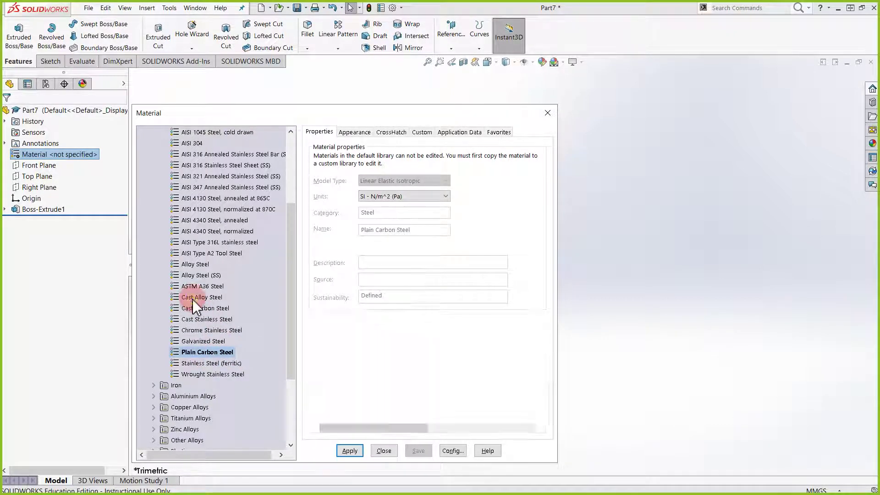
{"action": "left_click", "coordinate": [198, 342]}
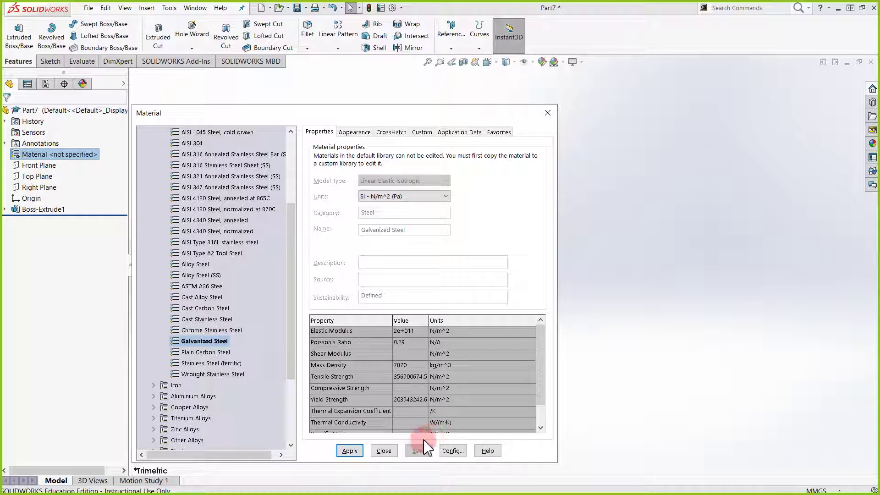
{"action": "left_click", "coordinate": [461, 329]}
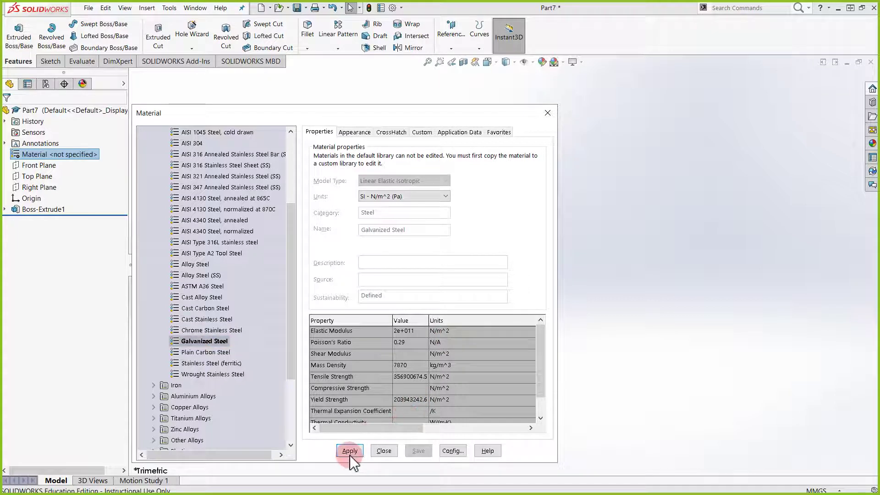
Step: Check the configuration options without changing them and apply Galvanized Steel to the part, closing the material library
{"action": "left_click", "coordinate": [453, 451]}
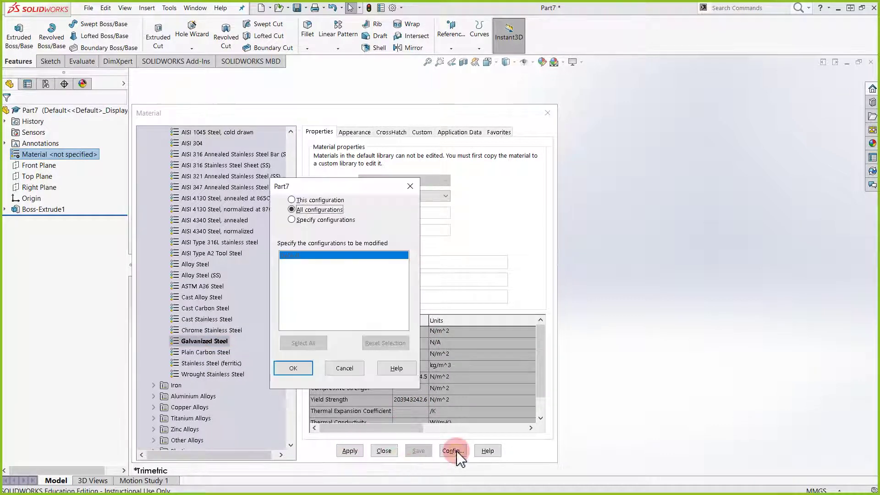
{"action": "left_click", "coordinate": [410, 187]}
{"action": "left_click", "coordinate": [352, 451]}
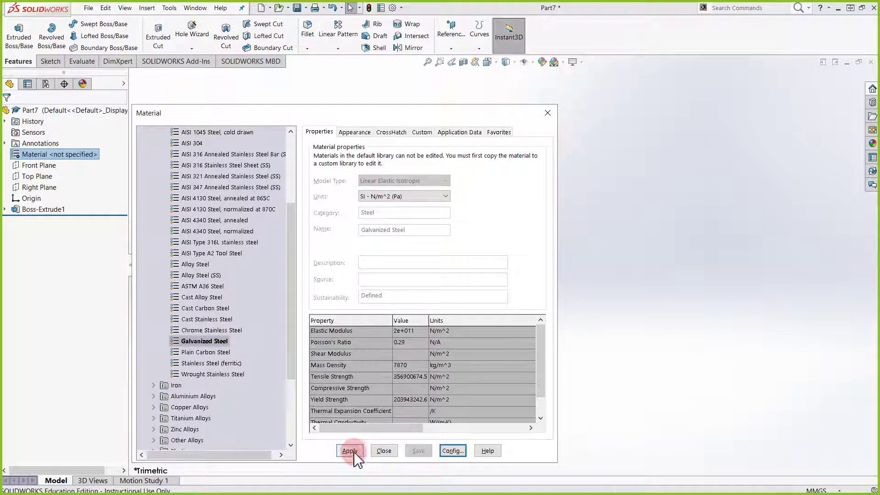
{"action": "left_click", "coordinate": [384, 451]}
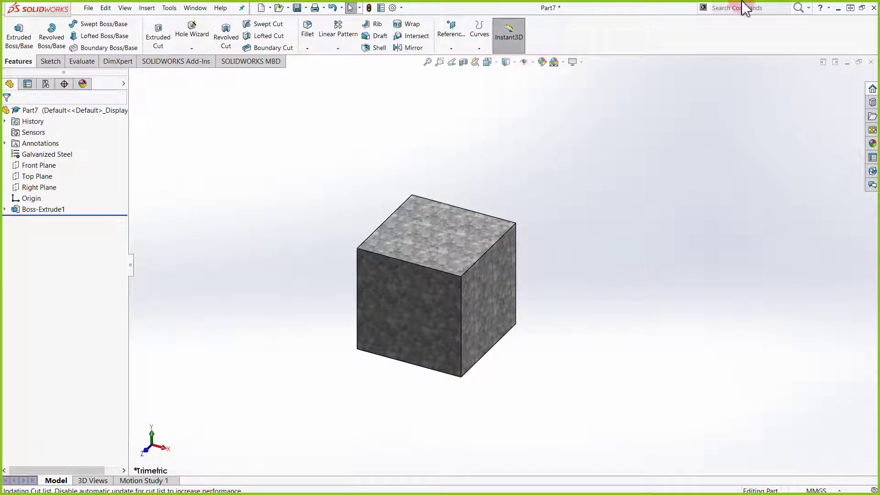
Step: Examine the galvanized texture on the cube's faces from near and far
{"action": "scroll", "coordinate": [425, 250], "scroll_direction": "down", "scroll_amount": 5}
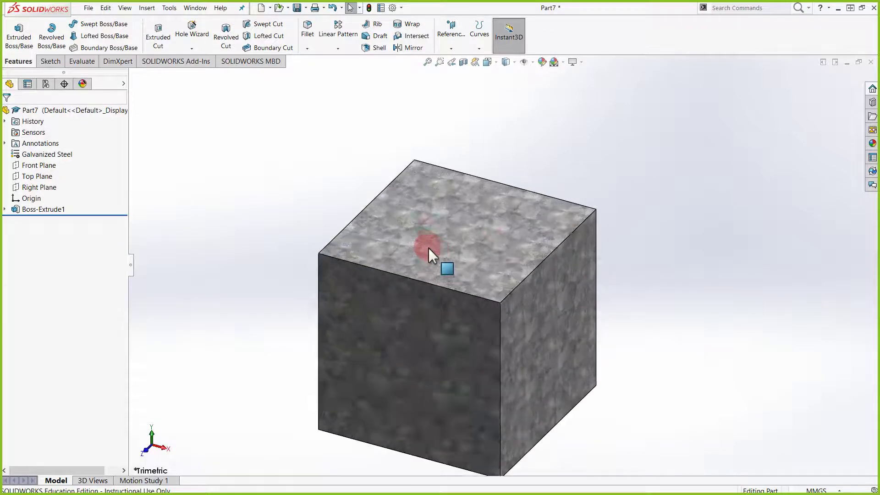
{"action": "scroll", "coordinate": [495, 223], "scroll_direction": "up", "scroll_amount": 2}
{"action": "scroll", "coordinate": [509, 257], "scroll_direction": "up", "scroll_amount": 5}
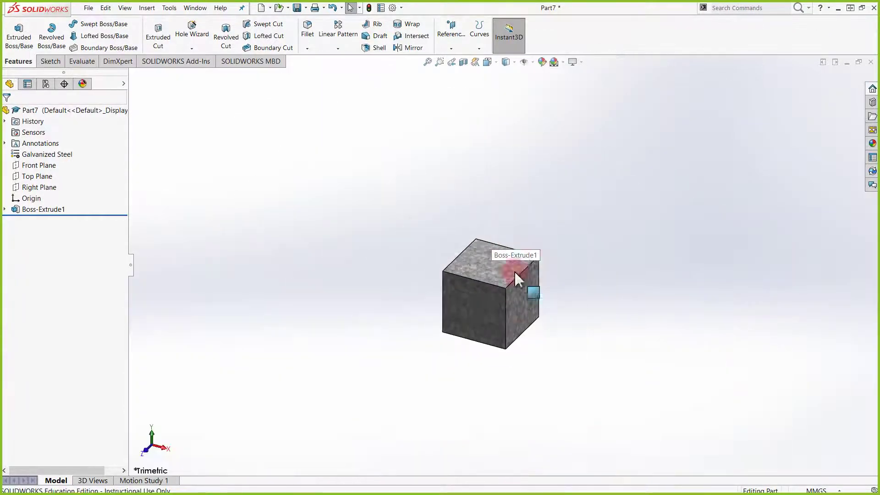
{"action": "scroll", "coordinate": [491, 308], "scroll_direction": "down", "scroll_amount": 7}
{"action": "scroll", "coordinate": [486, 300], "scroll_direction": "up", "scroll_amount": 2}
{"action": "scroll", "coordinate": [504, 257], "scroll_direction": "up", "scroll_amount": 3}
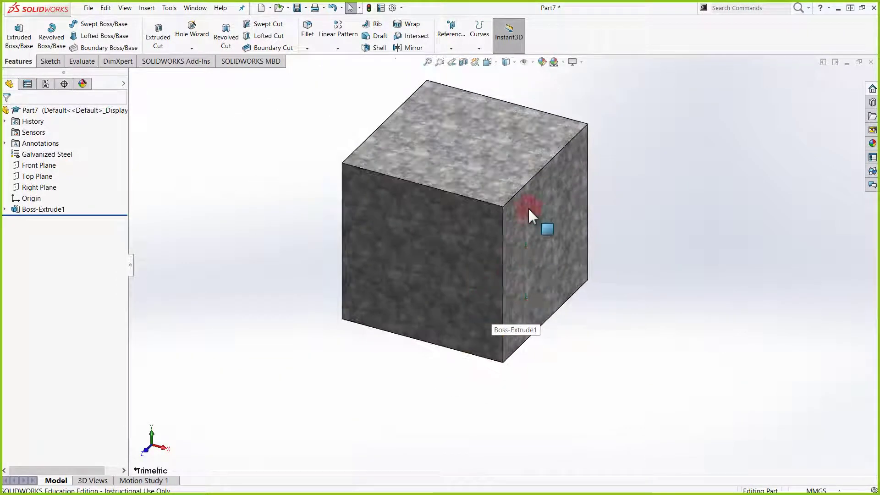
{"action": "scroll", "coordinate": [526, 192], "scroll_direction": "down", "scroll_amount": 5}
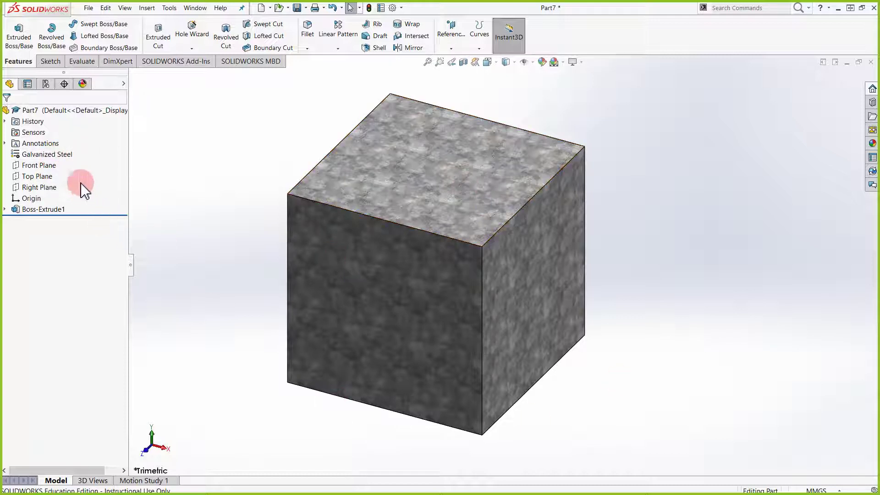
Step: Change the part's material to Brass from the Copper Alloys group and close the material library
{"action": "right_click", "coordinate": [64, 154]}
{"action": "left_click", "coordinate": [79, 161]}
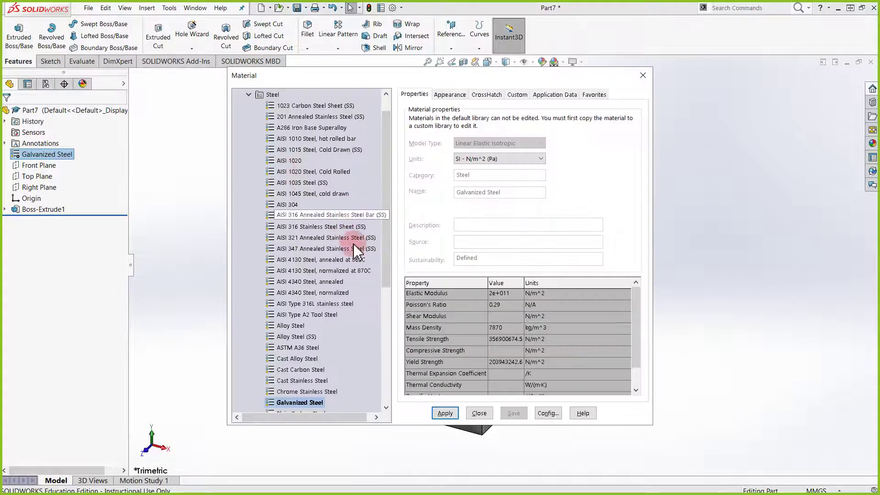
{"action": "scroll", "coordinate": [344, 252], "scroll_direction": "down", "scroll_amount": 3}
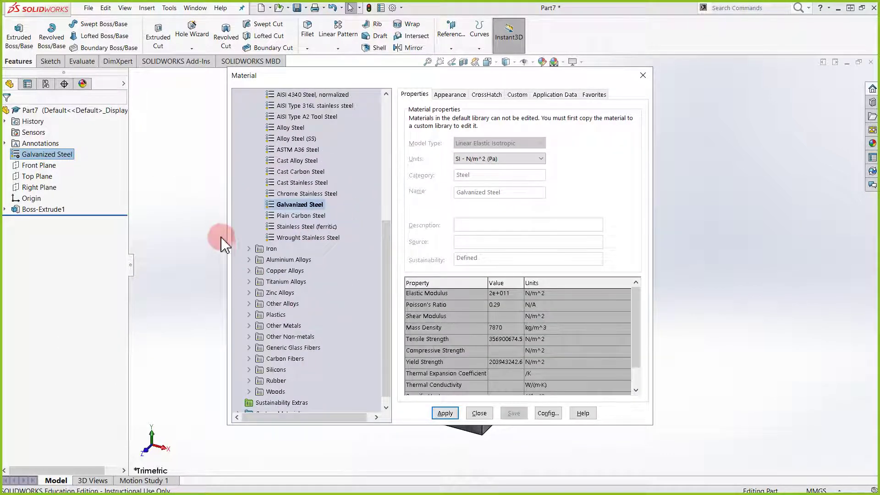
{"action": "left_click", "coordinate": [250, 272]}
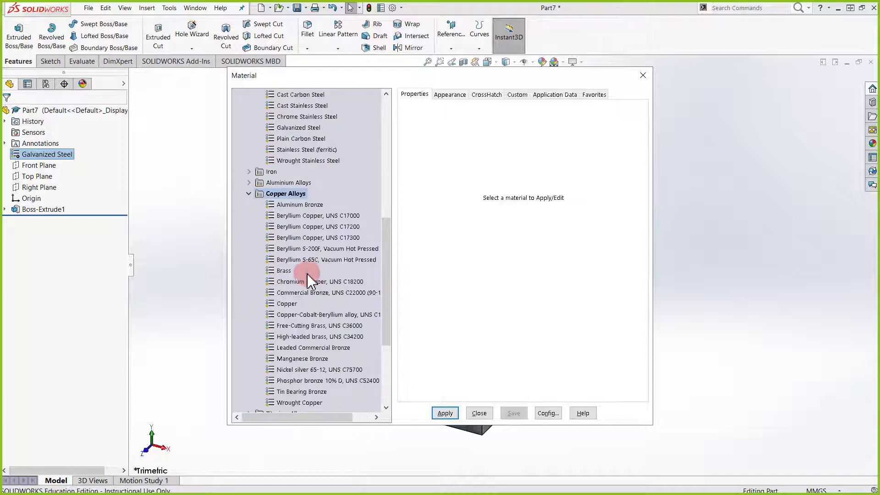
{"action": "left_click", "coordinate": [284, 270]}
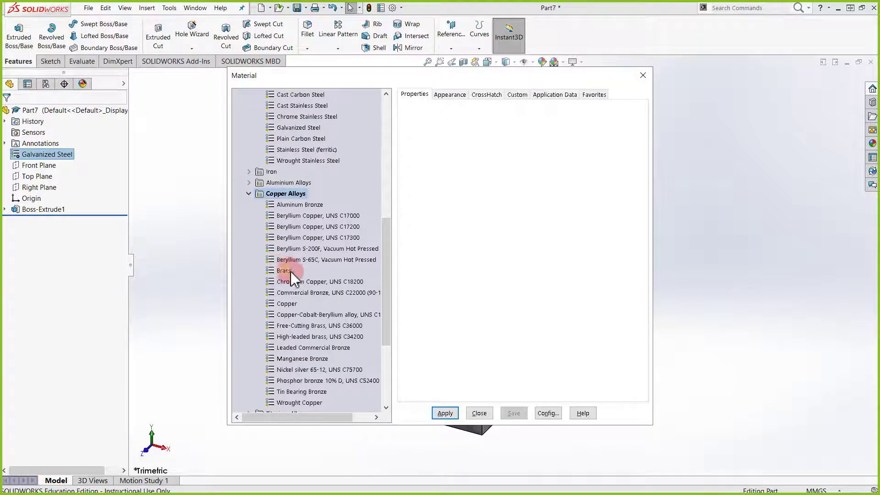
{"action": "left_click", "coordinate": [445, 414]}
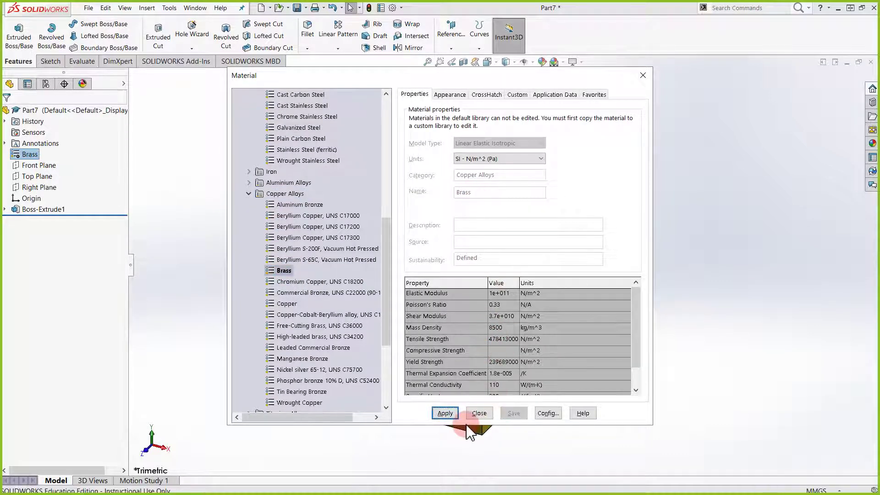
{"action": "key", "text": "Escape"}
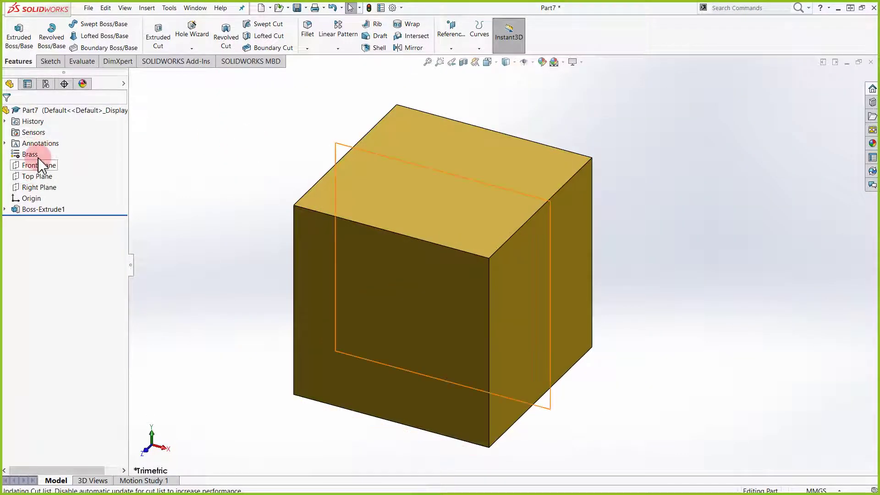
Step: Reopen the part's material for editing and apply Galvanized Steel from the Steel group
{"action": "right_click", "coordinate": [31, 155]}
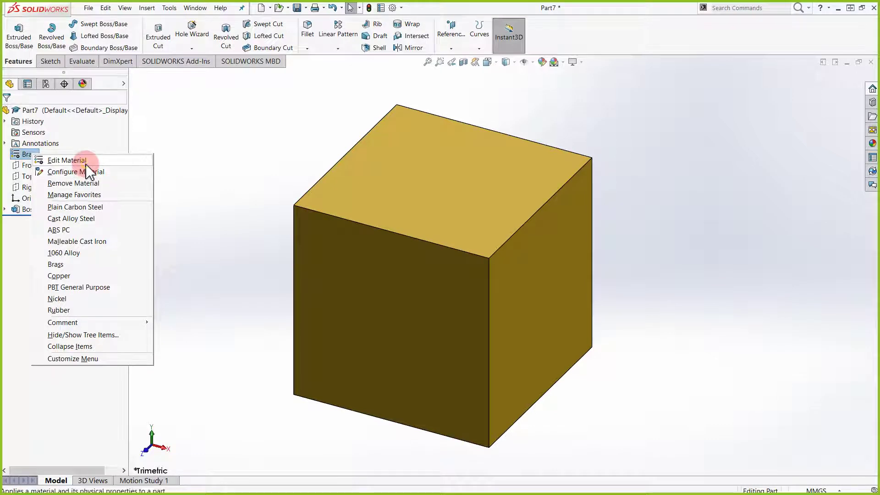
{"action": "left_click", "coordinate": [87, 169]}
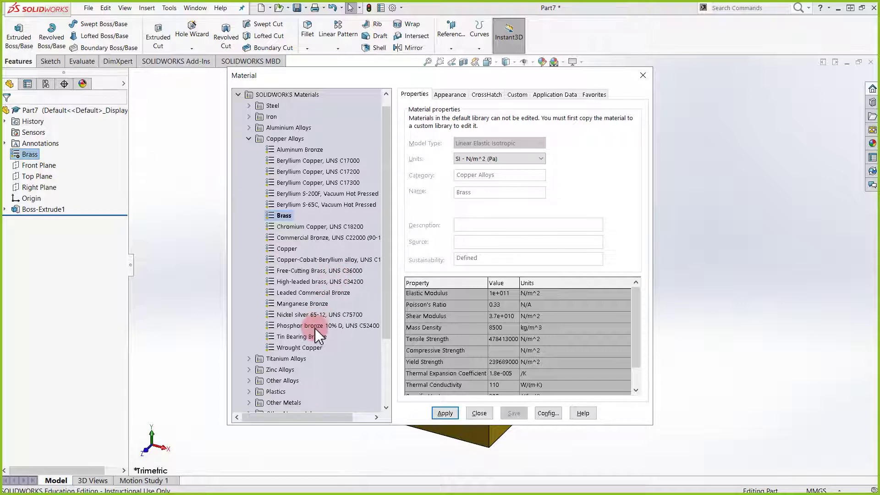
{"action": "scroll", "coordinate": [298, 293], "scroll_direction": "up", "scroll_amount": 1}
{"action": "left_click", "coordinate": [272, 117]}
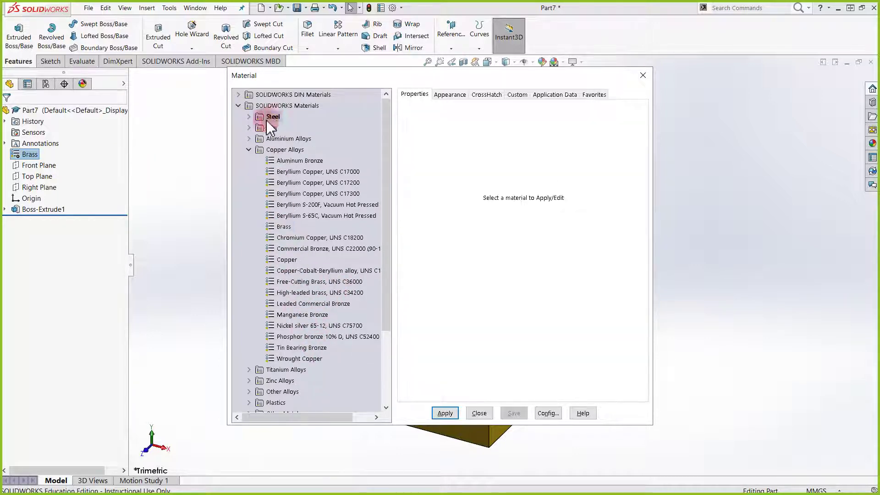
{"action": "left_click", "coordinate": [249, 117]}
{"action": "scroll", "coordinate": [320, 245], "scroll_direction": "down", "scroll_amount": 4}
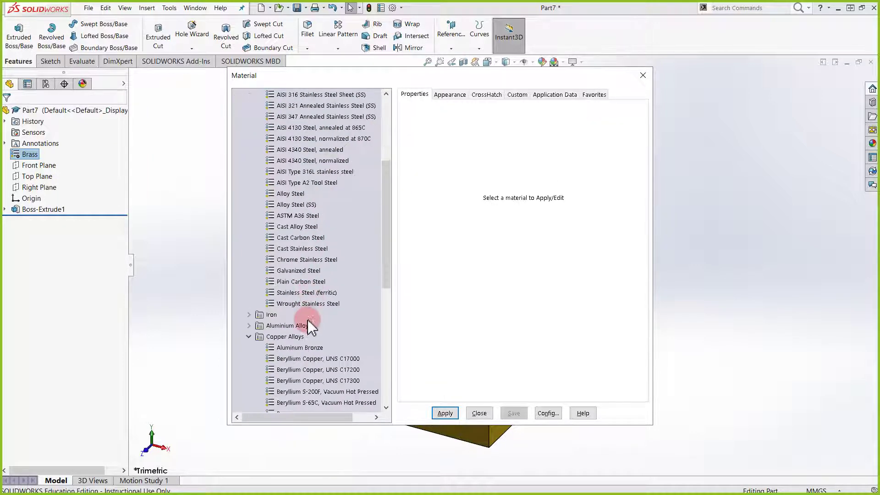
{"action": "left_click", "coordinate": [307, 272]}
{"action": "left_click", "coordinate": [444, 414]}
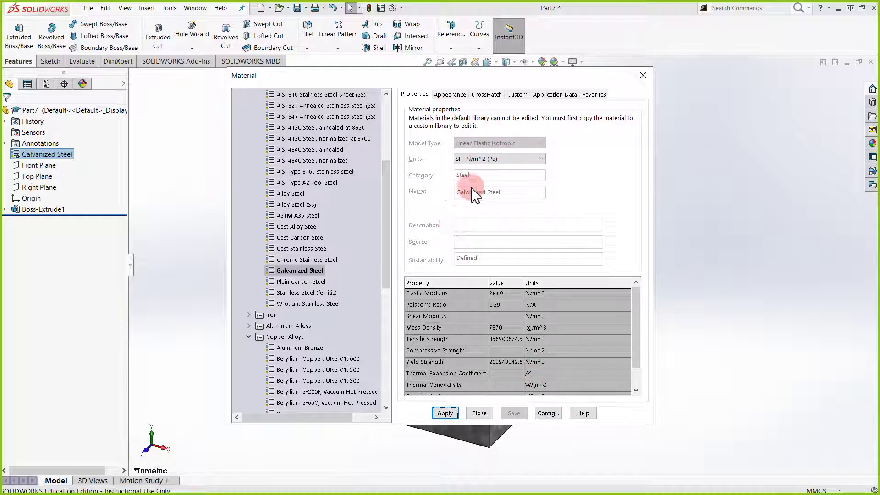
Step: Compare the material properties in Metric (MKS), SI - N/mm^2 (MPa) and English (IPS) units, returning to SI - N/m^2 (Pa)
{"action": "left_click", "coordinate": [499, 157]}
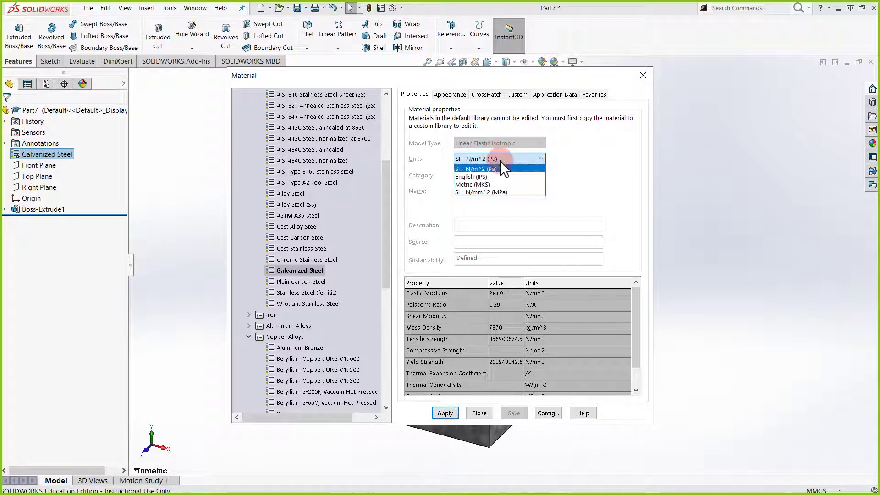
{"action": "left_click", "coordinate": [504, 184]}
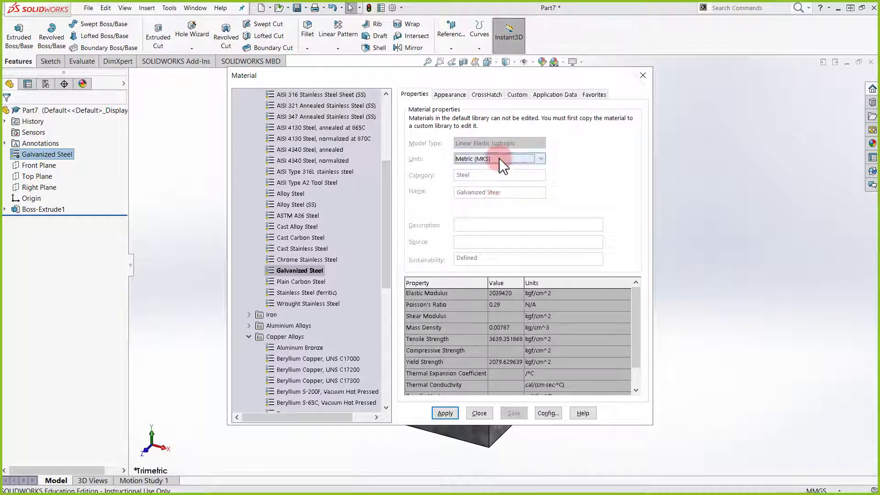
{"action": "left_click", "coordinate": [501, 161]}
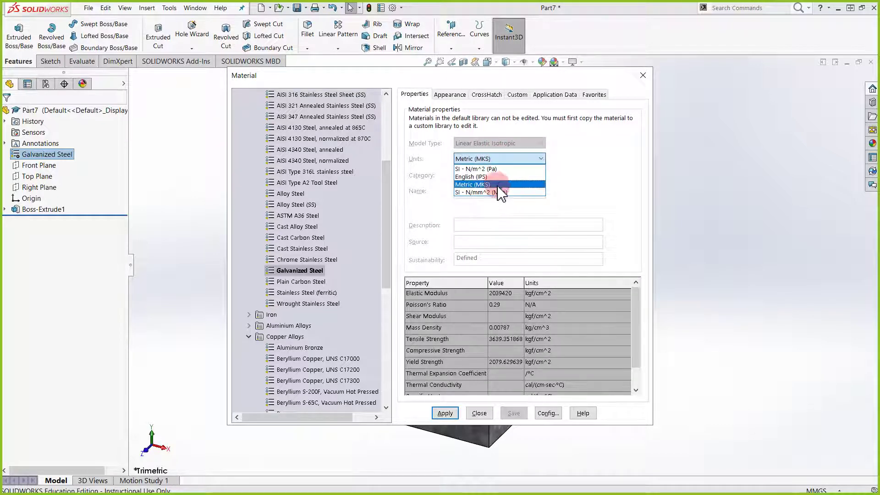
{"action": "left_click", "coordinate": [501, 192]}
{"action": "left_click", "coordinate": [499, 158]}
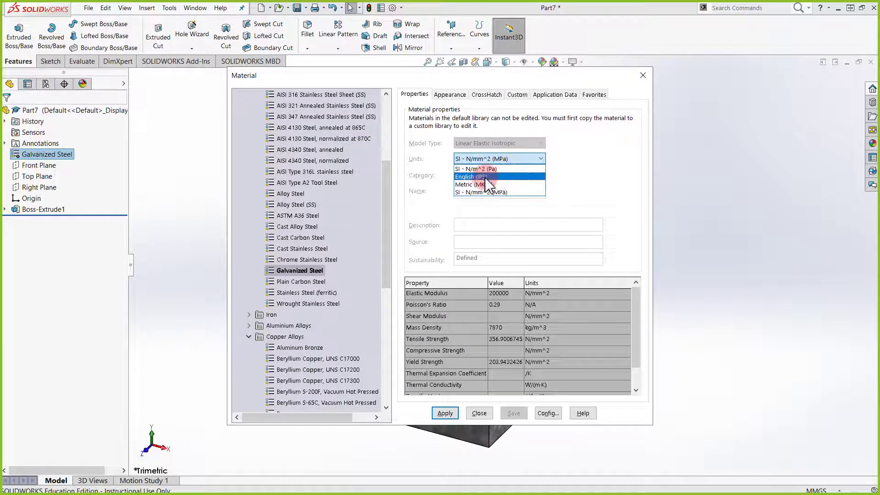
{"action": "left_click", "coordinate": [486, 177]}
{"action": "left_click", "coordinate": [483, 159]}
{"action": "left_click", "coordinate": [474, 168]}
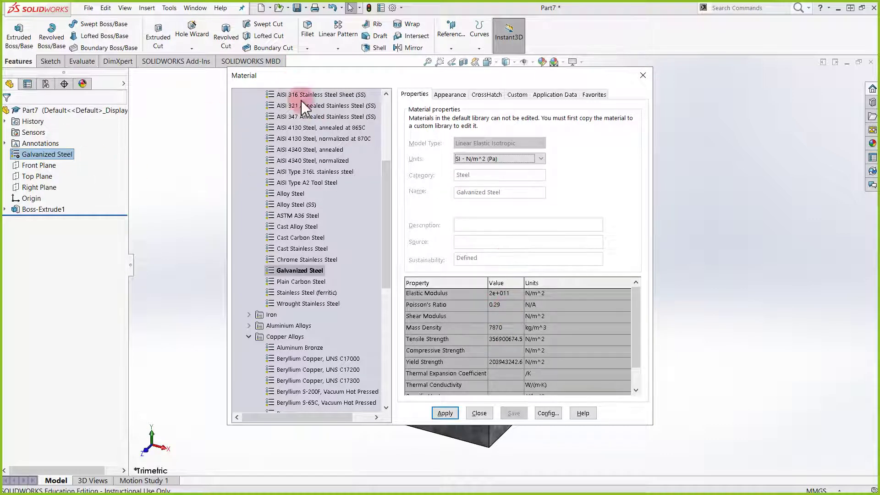
Step: Compare the Galvanized Steel properties in English (IPS) and Metric (MKS) units, apply the material in Metric (MKS) and close the material library
{"action": "left_click_drag", "start_coordinate": [300, 75], "coordinate": [467, 123]}
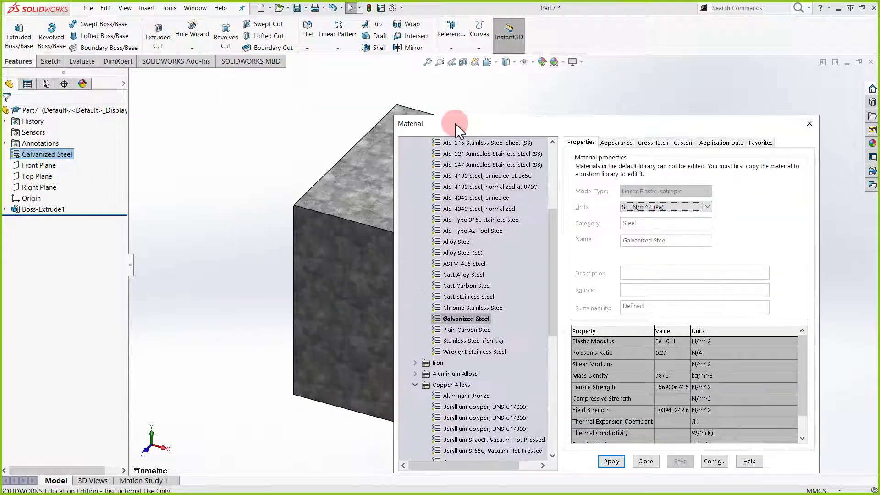
{"action": "left_click", "coordinate": [660, 207]}
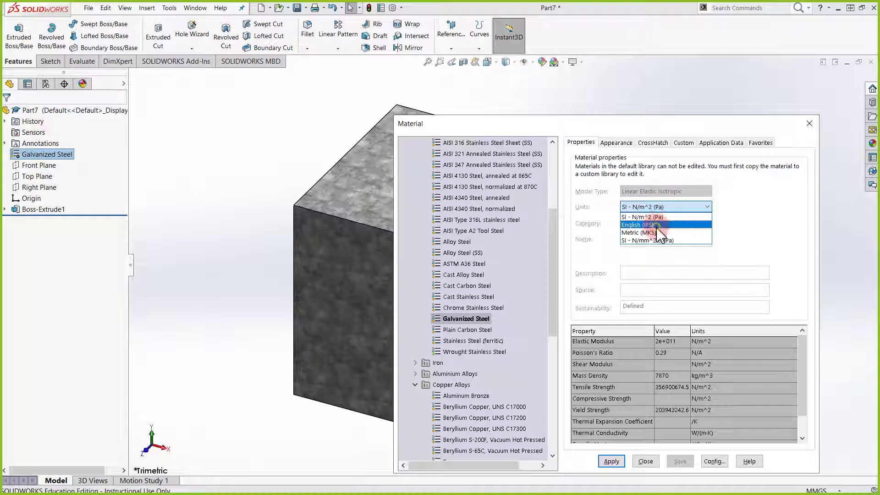
{"action": "left_click", "coordinate": [656, 225]}
{"action": "left_click", "coordinate": [660, 207]}
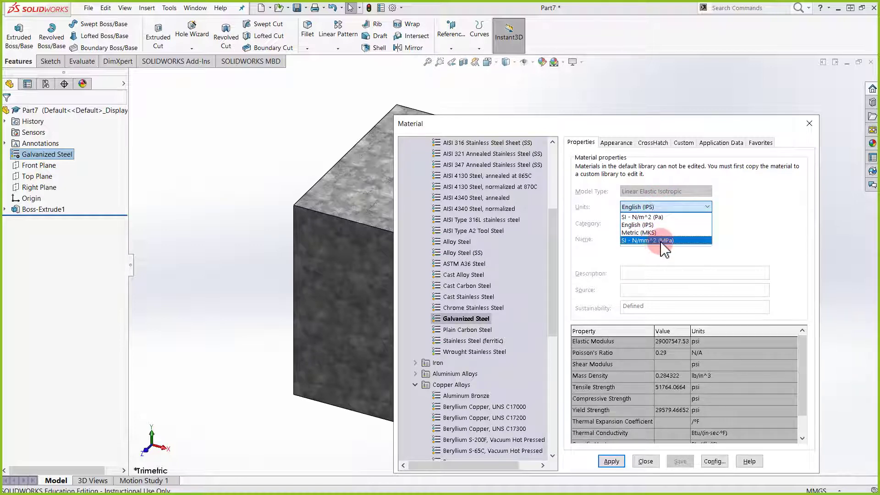
{"action": "left_click", "coordinate": [662, 232]}
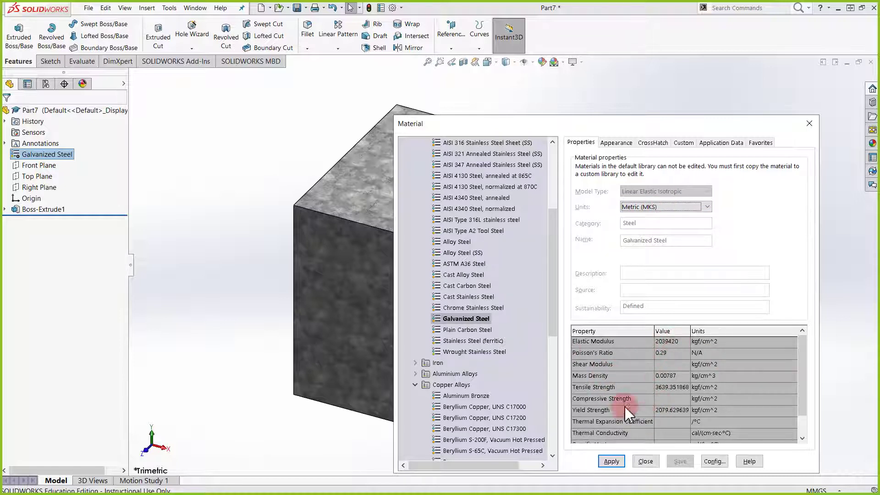
{"action": "left_click", "coordinate": [609, 462]}
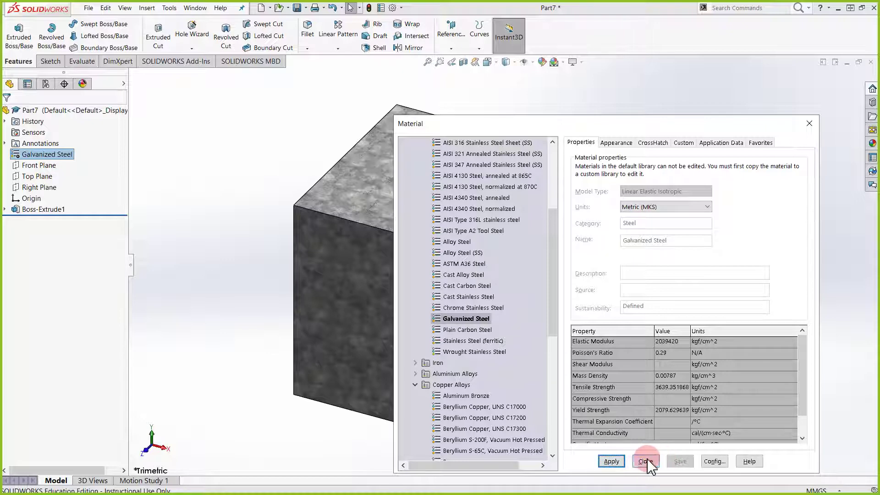
{"action": "left_click", "coordinate": [644, 462]}
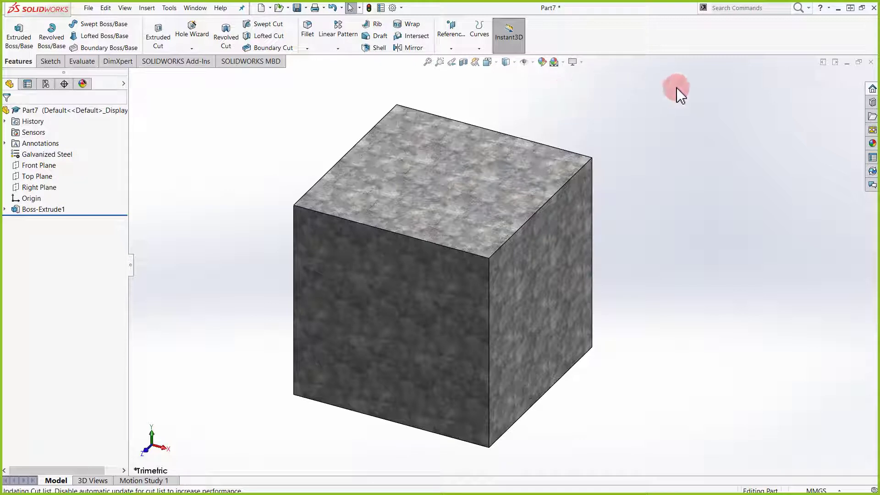
Step: Reopen the part's material for editing, add Oak from the Woods group to the favorite materials and close the library
{"action": "scroll", "coordinate": [681, 89], "scroll_direction": "down", "scroll_amount": 2}
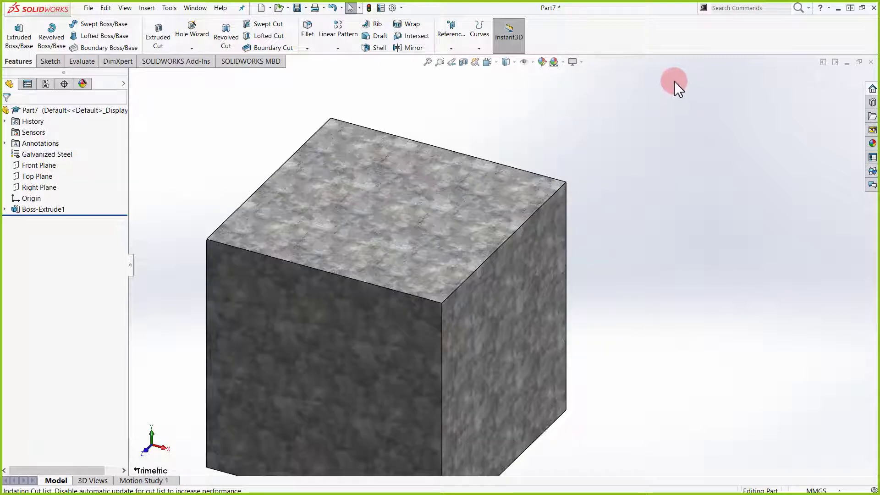
{"action": "scroll", "coordinate": [674, 85], "scroll_direction": "up", "scroll_amount": 4}
{"action": "scroll", "coordinate": [532, 346], "scroll_direction": "down", "scroll_amount": 1}
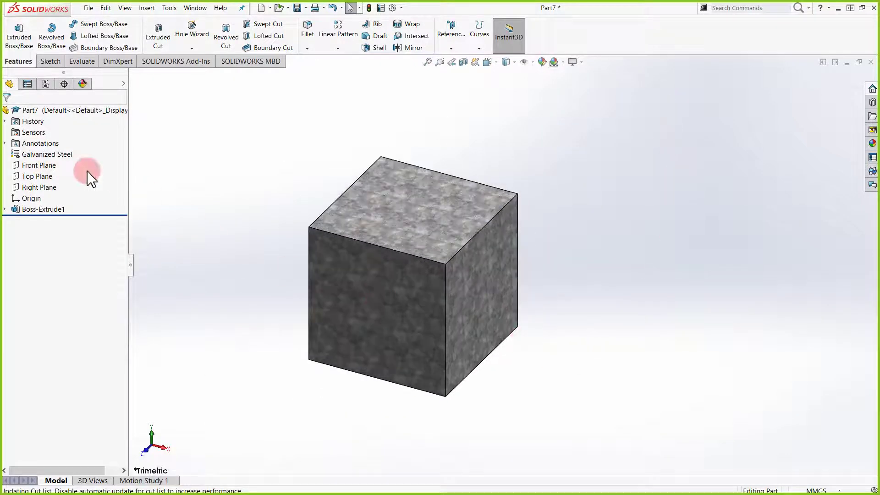
{"action": "right_click", "coordinate": [54, 157]}
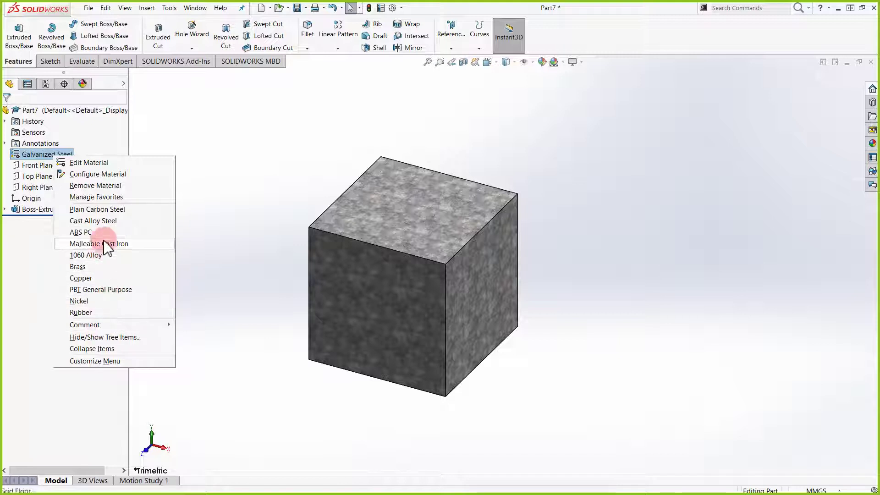
{"action": "left_click", "coordinate": [94, 164]}
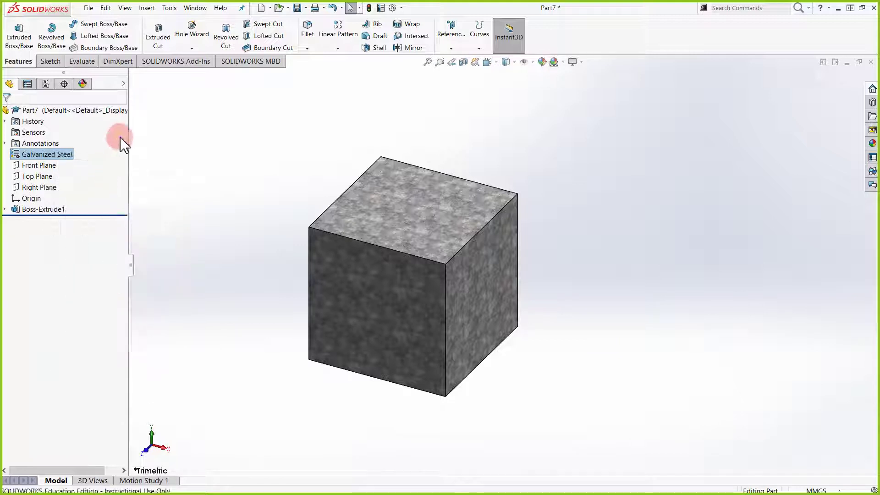
{"action": "scroll", "coordinate": [364, 230], "scroll_direction": "down", "scroll_amount": 6}
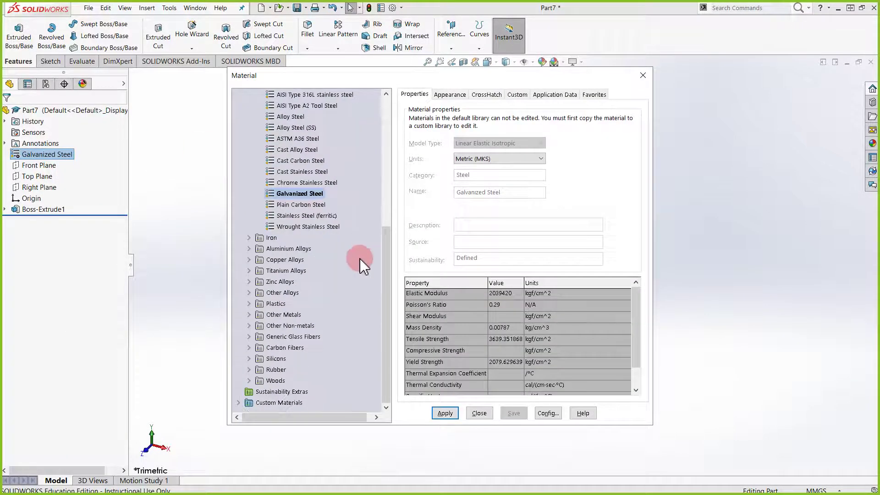
{"action": "left_click", "coordinate": [250, 381]}
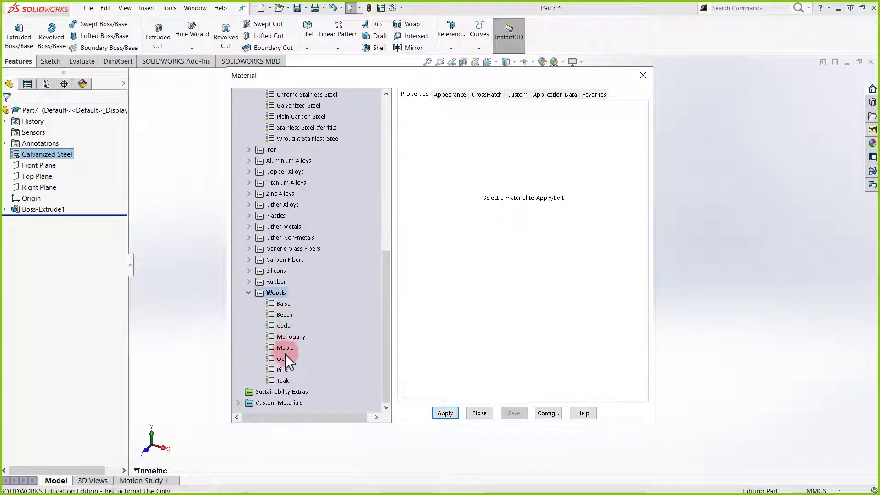
{"action": "left_click", "coordinate": [285, 357]}
{"action": "left_click", "coordinate": [594, 94]}
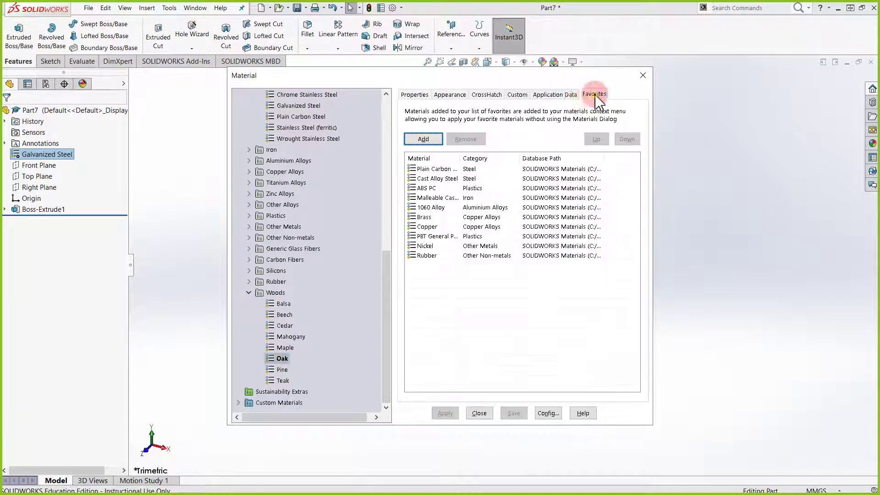
{"action": "left_click", "coordinate": [423, 139]}
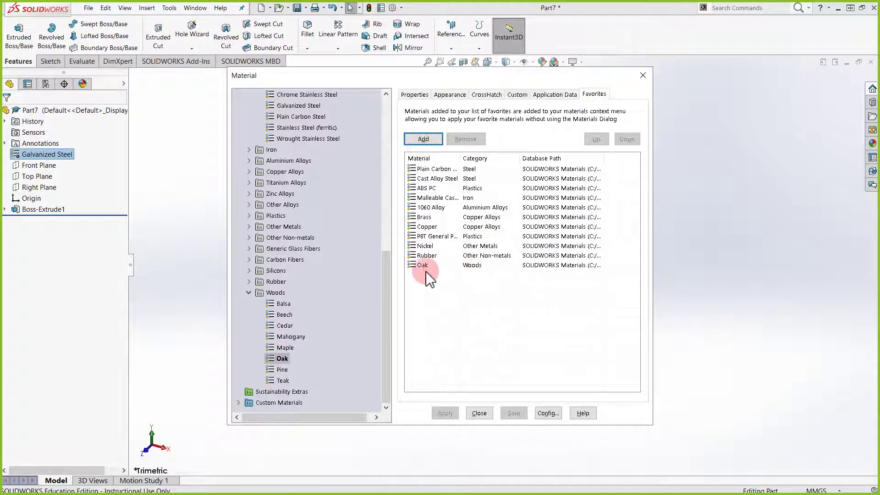
{"action": "left_click", "coordinate": [479, 413]}
Step: Change the part's material to Oak from the favorite materials
{"action": "left_click", "coordinate": [59, 155]}
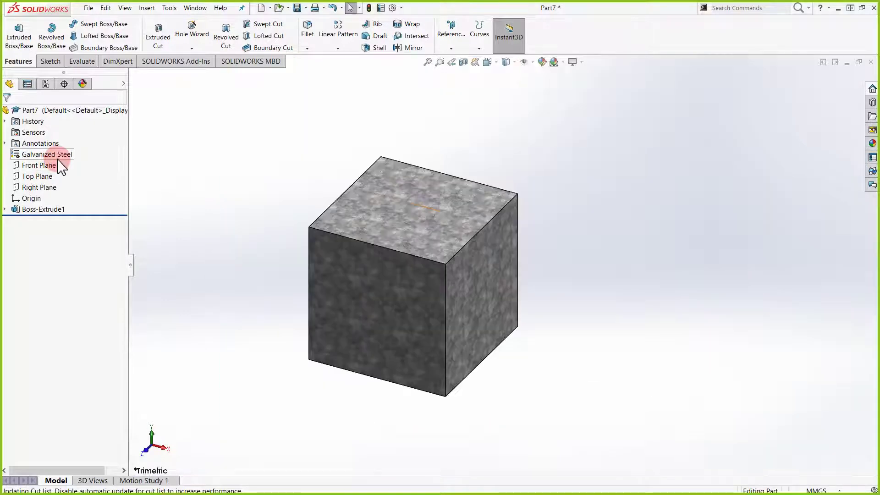
{"action": "right_click", "coordinate": [57, 159]}
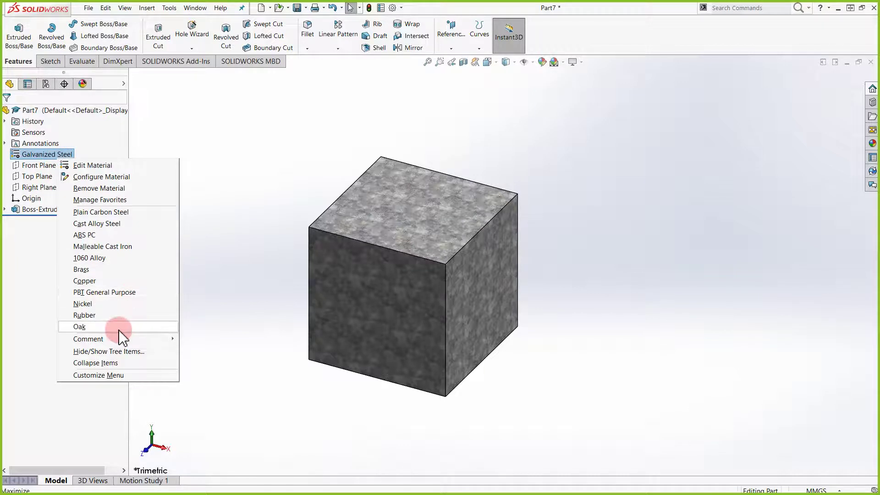
{"action": "left_click", "coordinate": [119, 328]}
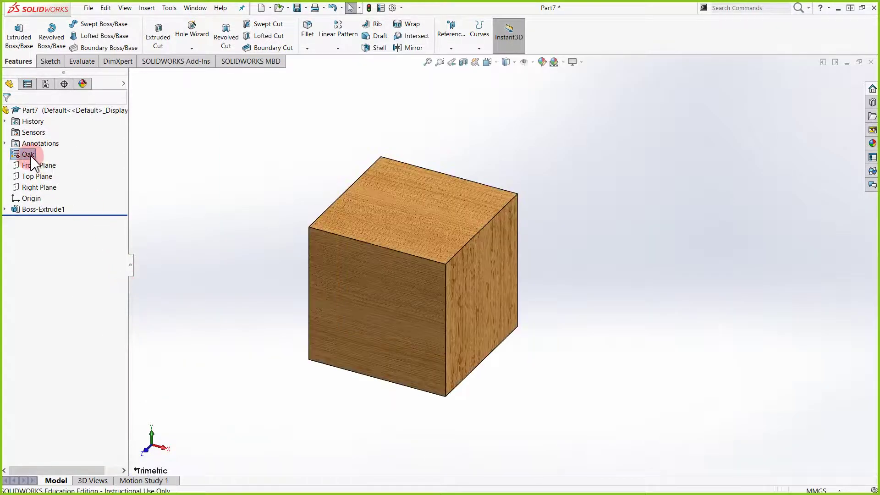
Step: Switch the part's material to the favorites Rubber, 1060 Alloy and Cast Alloy Steel in turn
{"action": "right_click", "coordinate": [31, 157]}
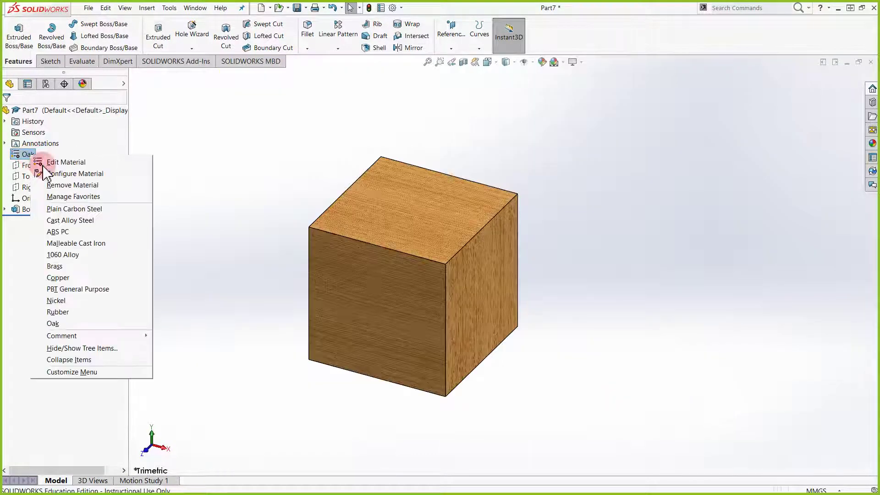
{"action": "left_click", "coordinate": [77, 311]}
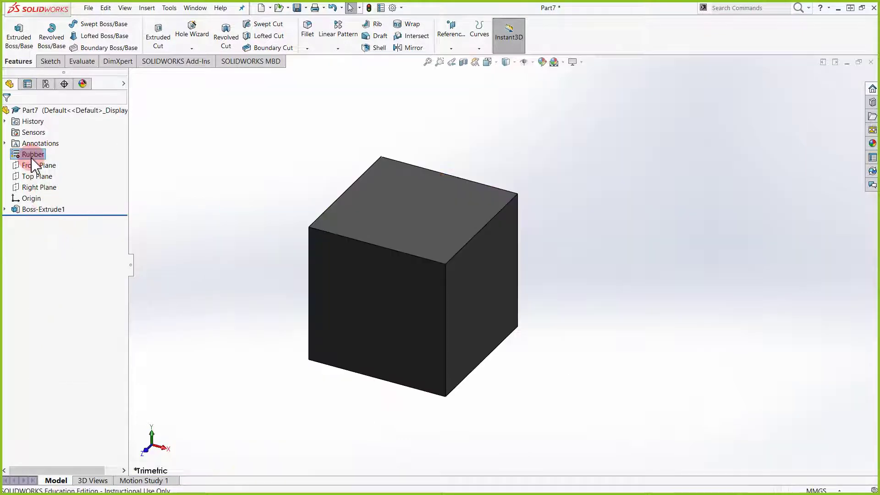
{"action": "right_click", "coordinate": [32, 156]}
{"action": "left_click", "coordinate": [77, 255]}
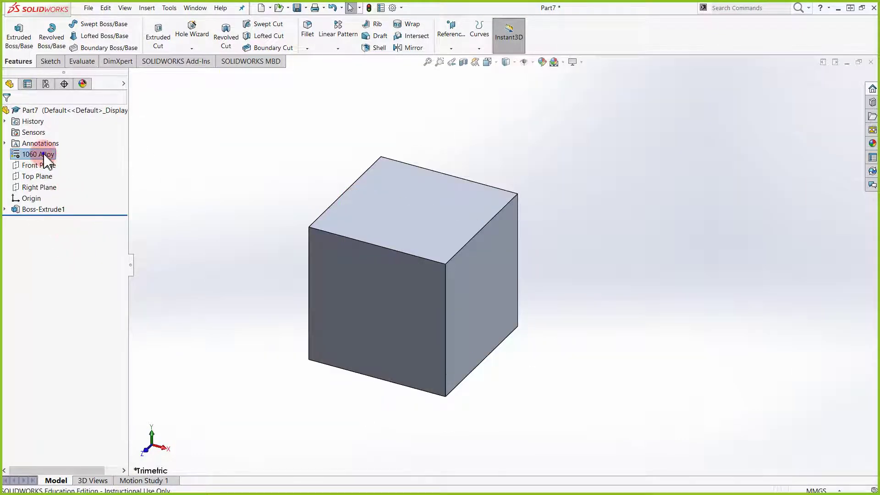
{"action": "right_click", "coordinate": [44, 155]}
{"action": "left_click", "coordinate": [78, 219]}
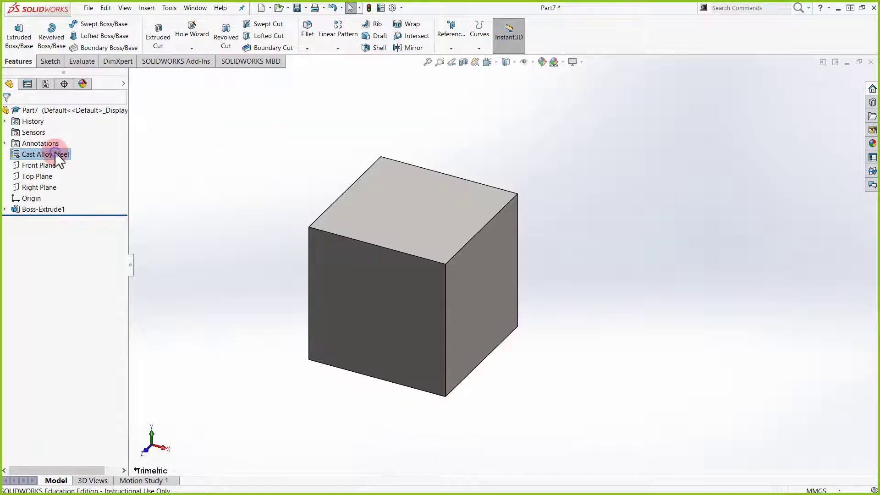
Step: Open the material library for the part and add Galvanized Steel from the Steel group to the favorite materials
{"action": "right_click", "coordinate": [54, 154]}
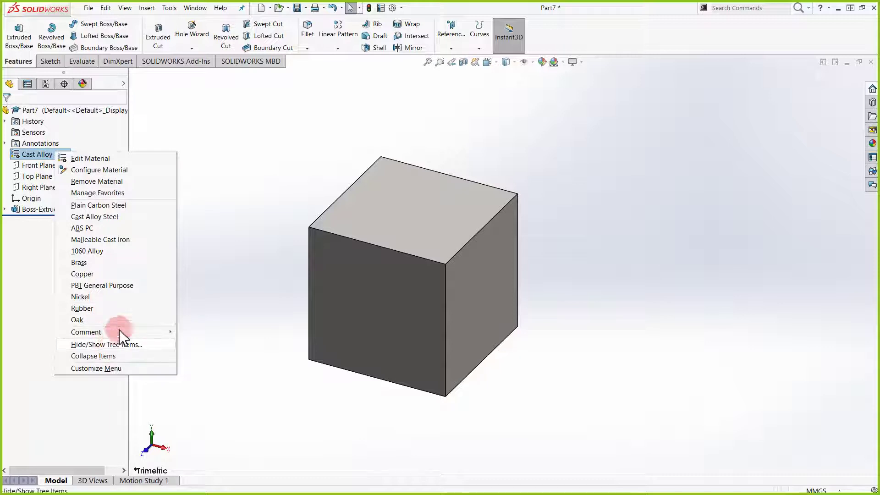
{"action": "left_click", "coordinate": [105, 159]}
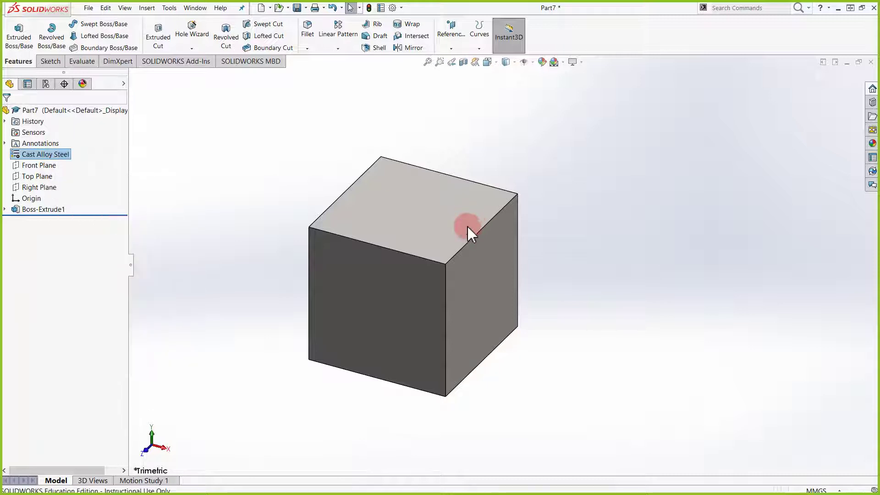
{"action": "scroll", "coordinate": [330, 312], "scroll_direction": "down", "scroll_amount": 2}
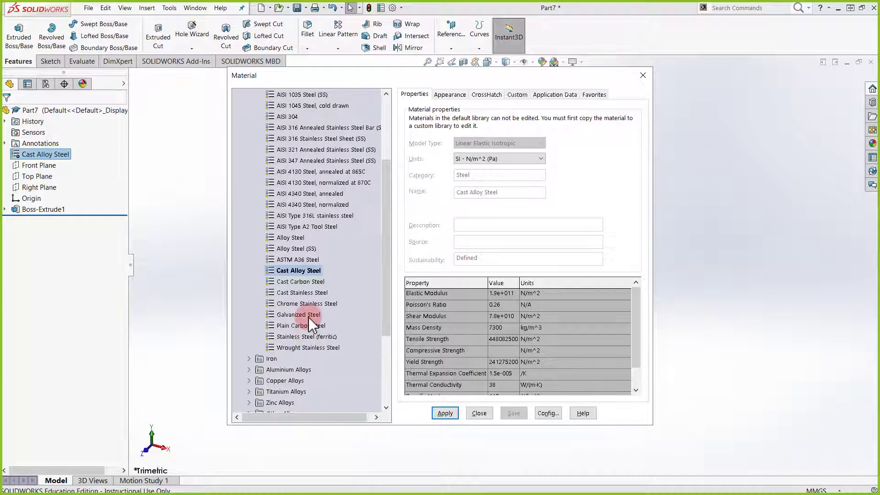
{"action": "left_click", "coordinate": [310, 315]}
{"action": "left_click", "coordinate": [594, 94]}
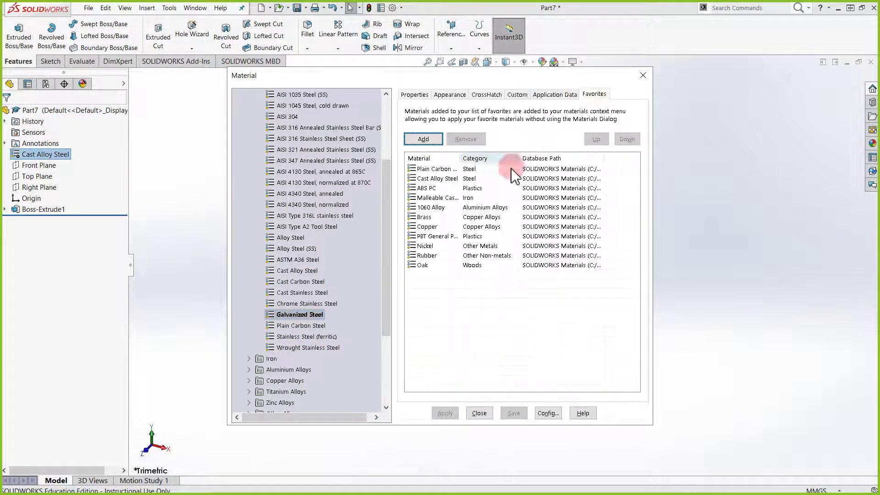
{"action": "left_click", "coordinate": [423, 138]}
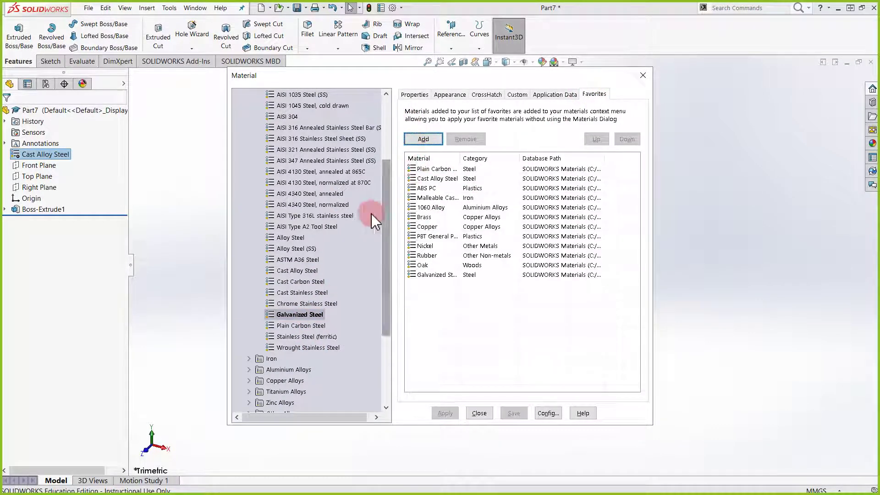
Step: Remove Oak from the favorite materials and close the material library
{"action": "left_click", "coordinate": [422, 265]}
{"action": "left_click", "coordinate": [466, 139]}
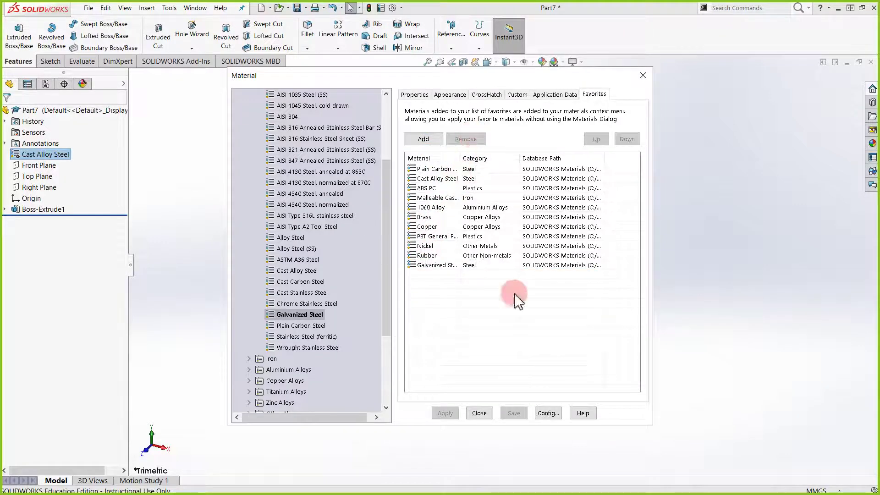
{"action": "left_click", "coordinate": [485, 417]}
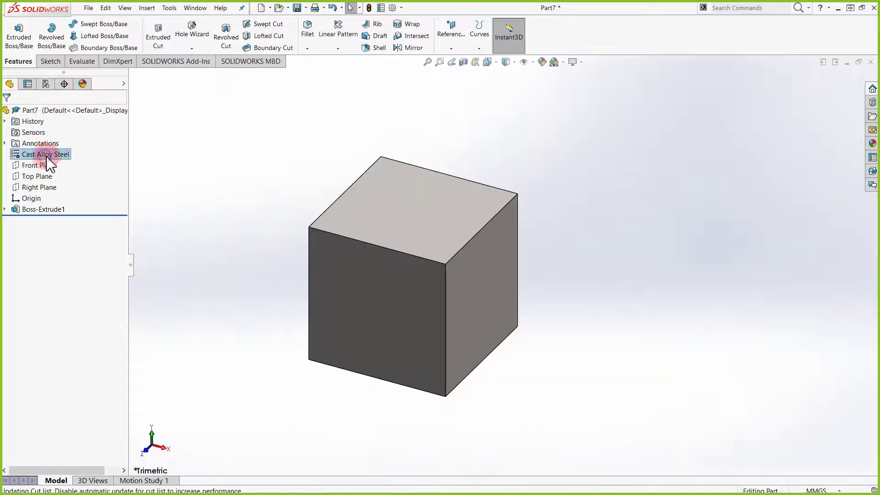
Step: Assign Galvanized Steel to the part from the favorite materials and inspect its texture on the cube
{"action": "right_click", "coordinate": [49, 158]}
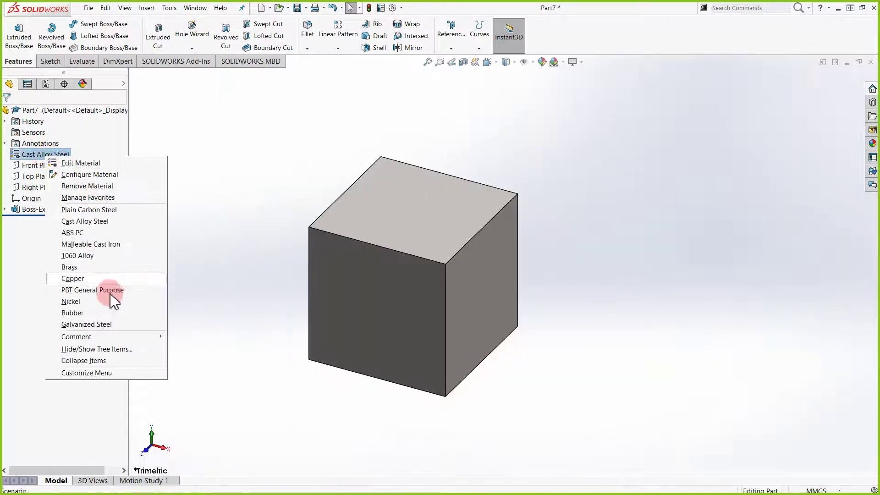
{"action": "left_click", "coordinate": [120, 325]}
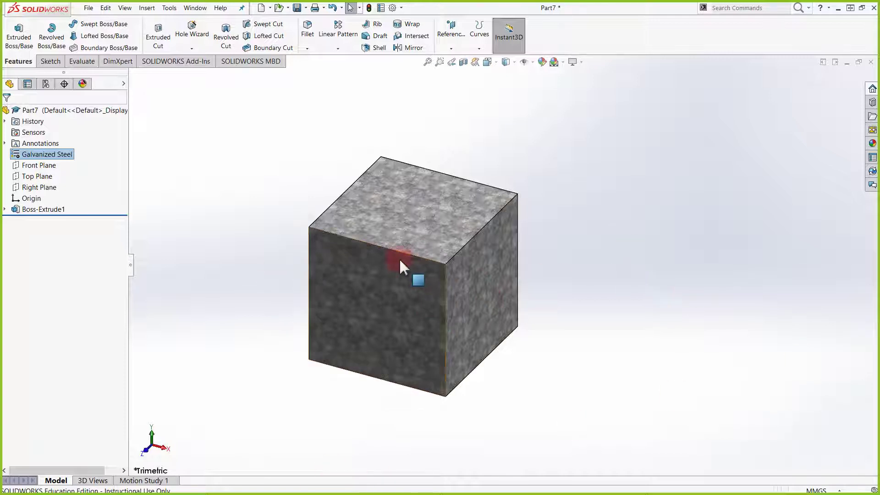
{"action": "scroll", "coordinate": [447, 253], "scroll_direction": "down", "scroll_amount": 5}
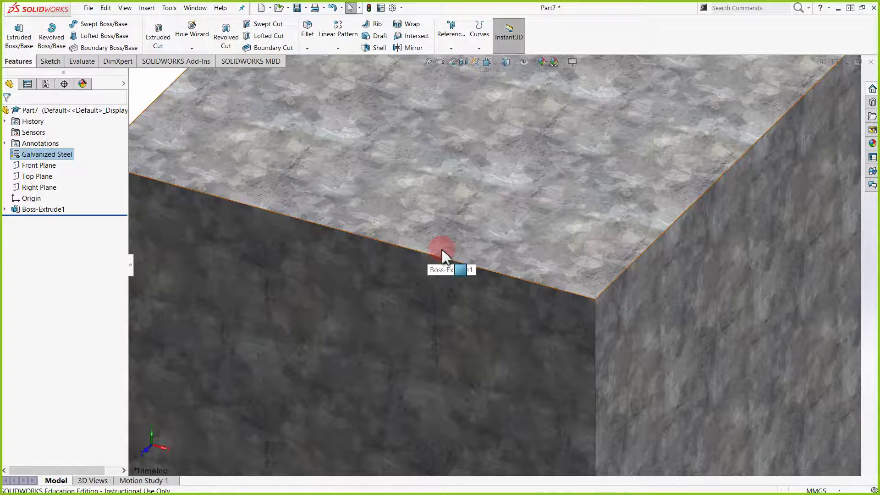
{"action": "scroll", "coordinate": [517, 262], "scroll_direction": "up", "scroll_amount": 5}
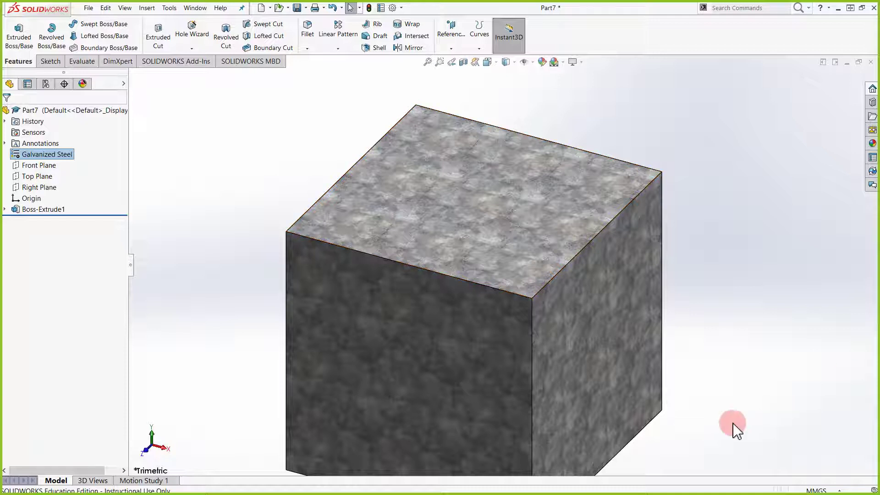
{"action": "scroll", "coordinate": [544, 253], "scroll_direction": "up", "scroll_amount": 3}
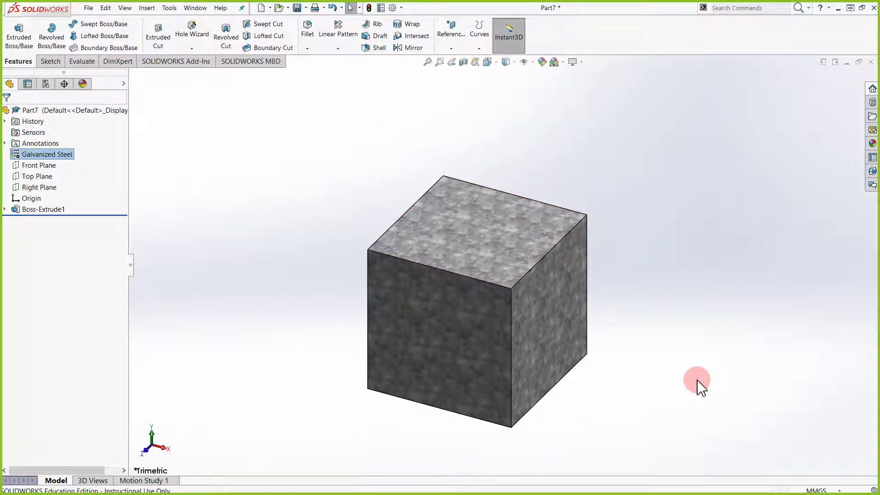
Step: Evaluate the mass properties of the galvanized steel cube
{"action": "left_click", "coordinate": [82, 62]}
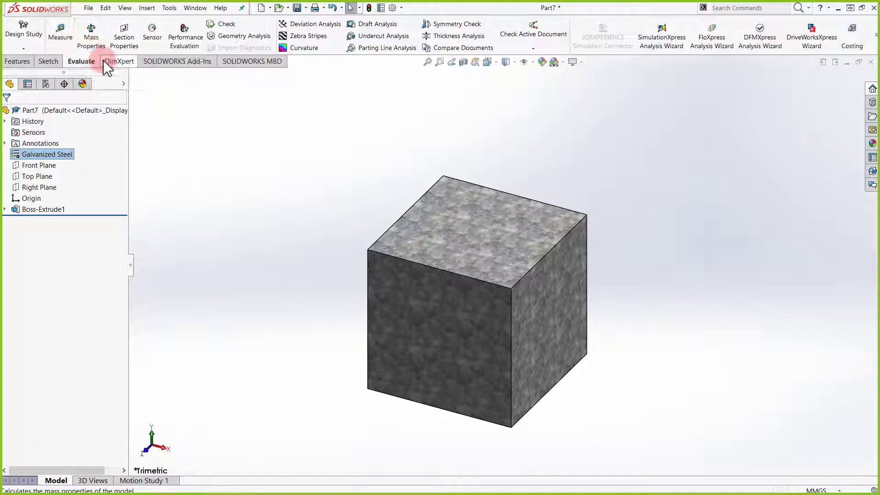
{"action": "left_click", "coordinate": [92, 35]}
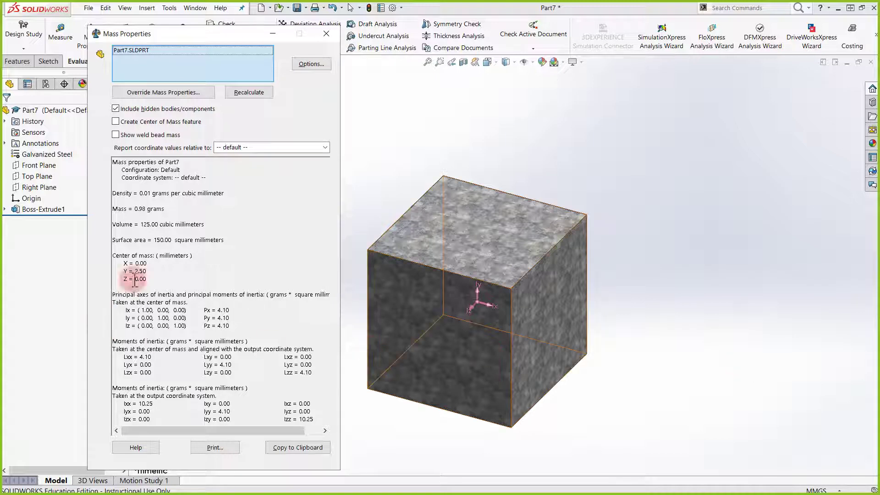
Step: Recalculate the cube's mass properties, review the results and close the evaluation
{"action": "left_click", "coordinate": [265, 93]}
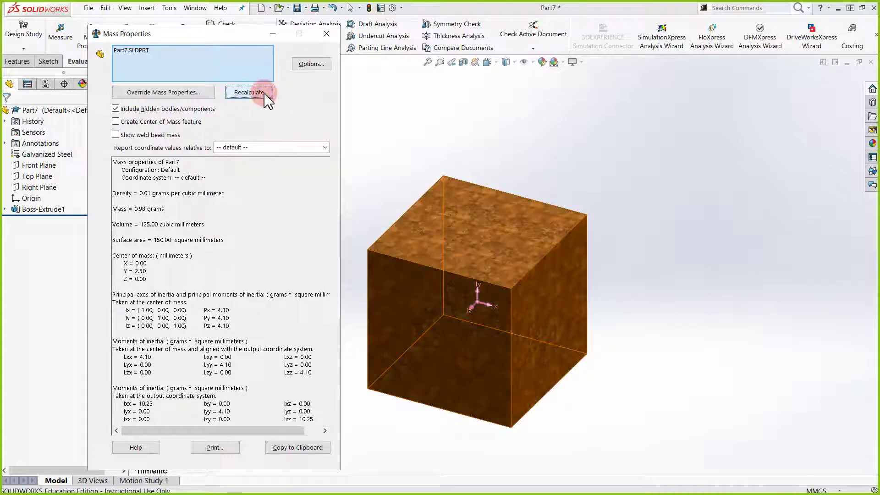
{"action": "left_click", "coordinate": [209, 183]}
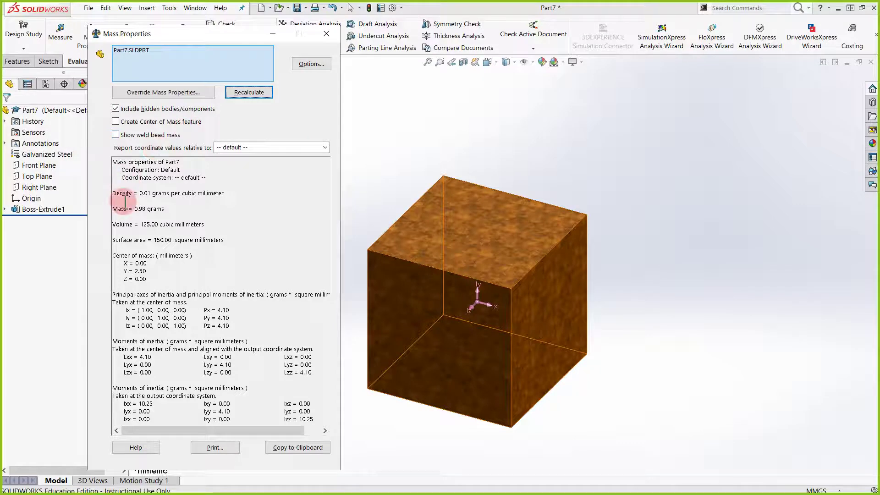
{"action": "left_click", "coordinate": [246, 92]}
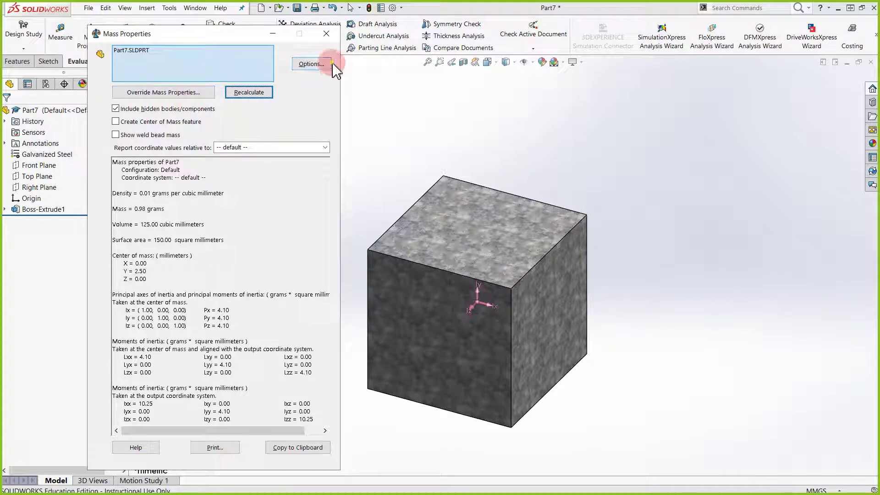
{"action": "left_click", "coordinate": [256, 93]}
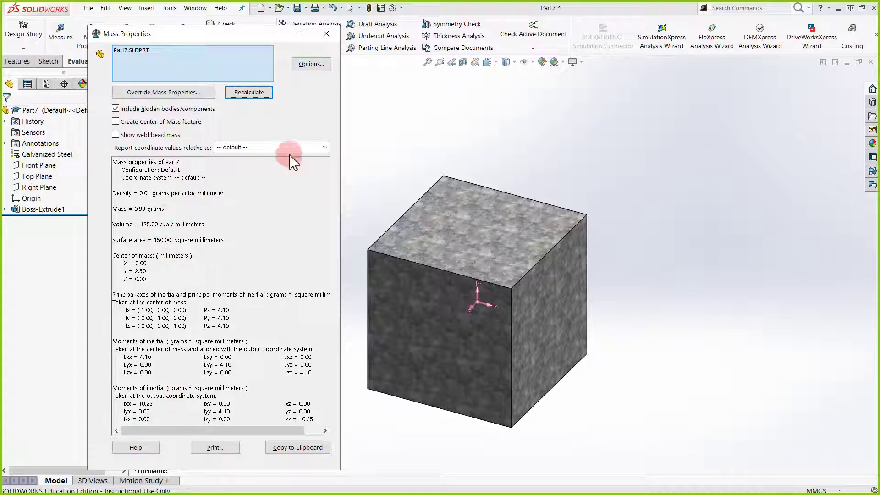
{"action": "left_click", "coordinate": [326, 34]}
Step: Switch the Galvanized Steel material's property units to English (IPS), apply the material to the part and close the material library
{"action": "right_click", "coordinate": [71, 156]}
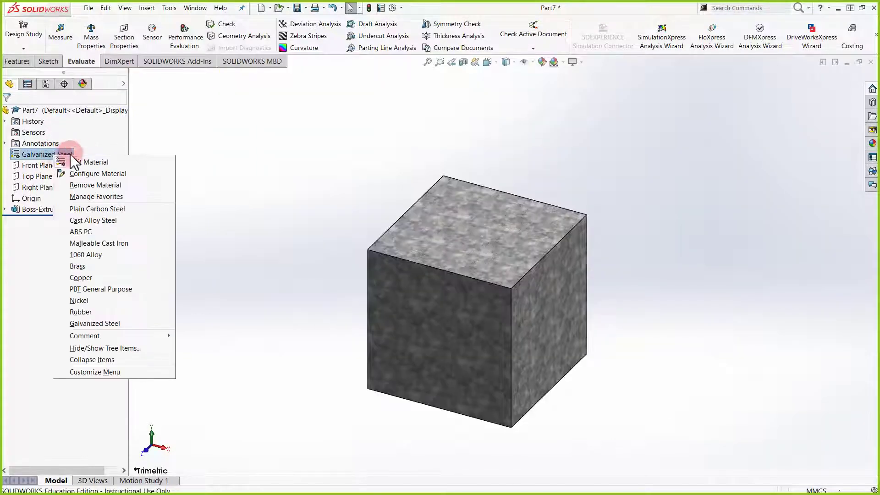
{"action": "left_click", "coordinate": [457, 200]}
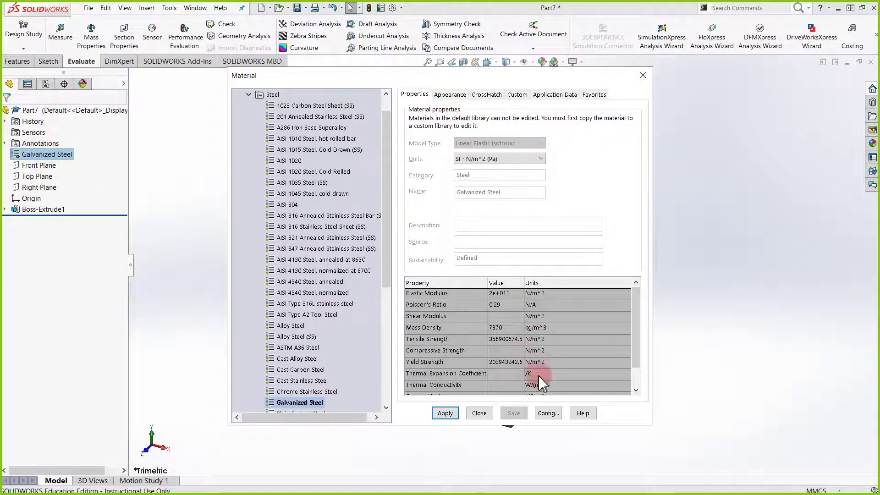
{"action": "left_click", "coordinate": [472, 159]}
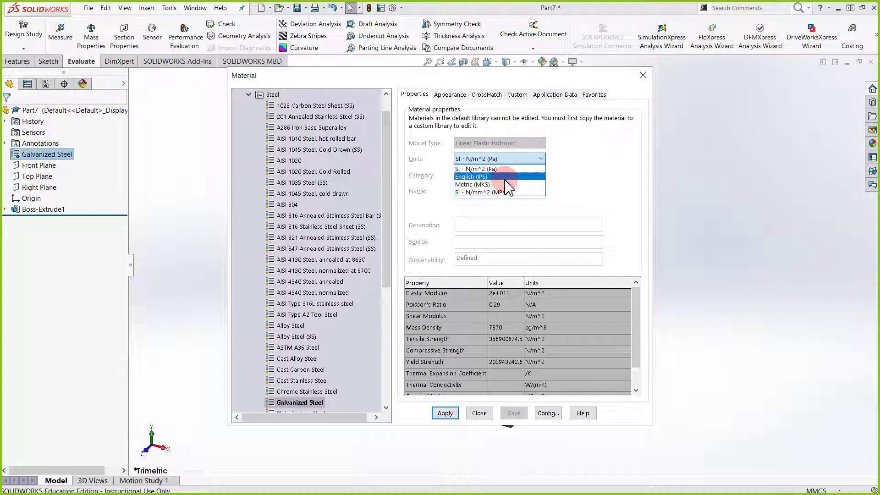
{"action": "left_click", "coordinate": [505, 179]}
{"action": "left_click", "coordinate": [445, 414]}
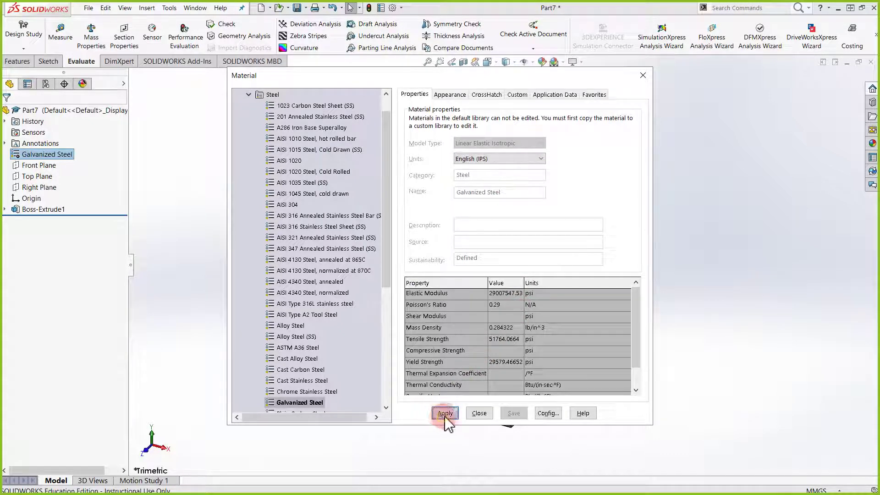
{"action": "left_click", "coordinate": [479, 413]}
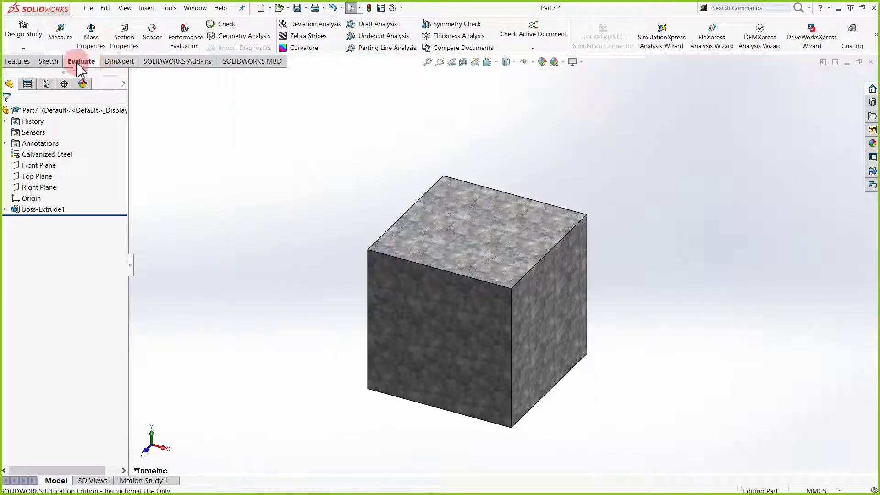
Step: Evaluate the part's mass properties again, recalculate them and close the results
{"action": "left_click", "coordinate": [94, 37]}
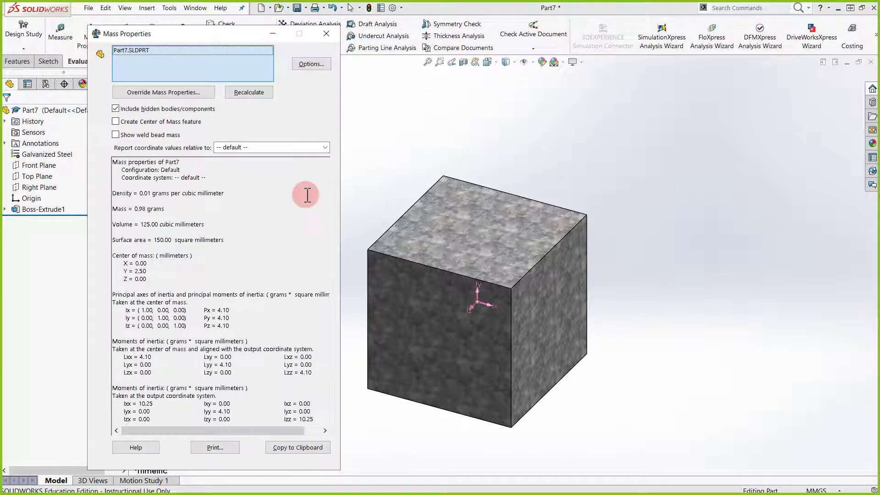
{"action": "left_click", "coordinate": [250, 92]}
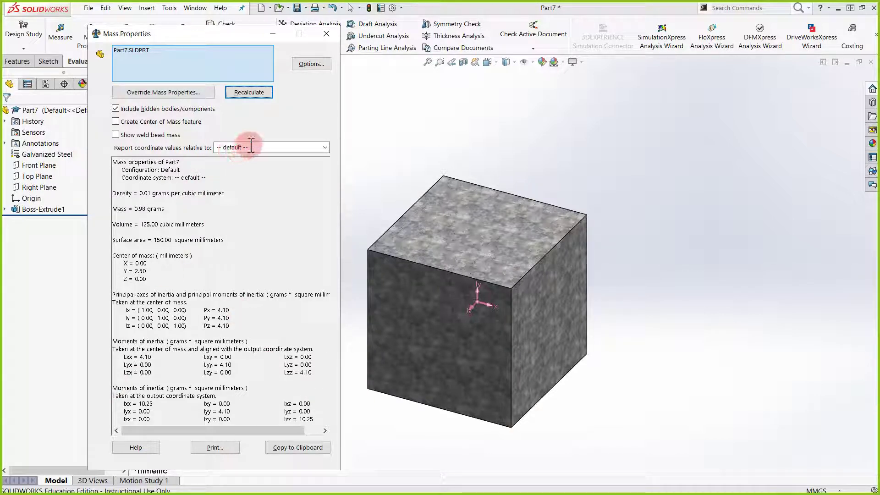
{"action": "left_click", "coordinate": [327, 34]}
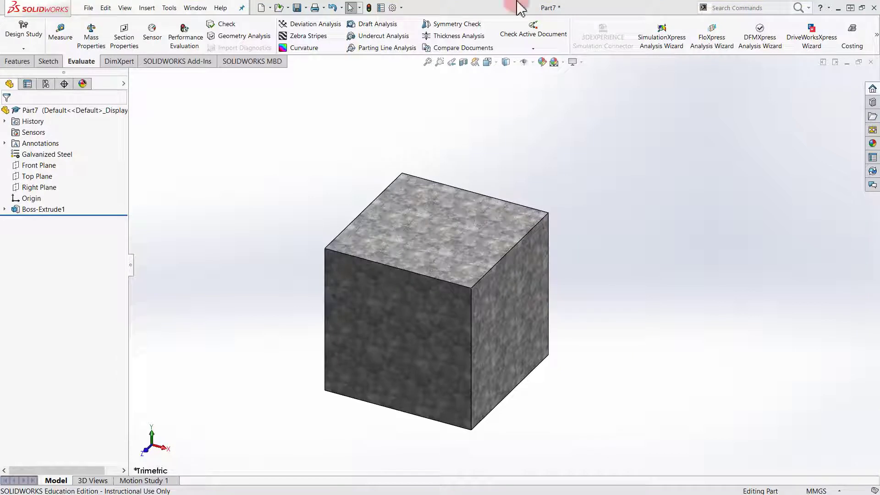
Step: Review the appearances applied to the cube and return to the feature tree
{"action": "middle_click_drag", "start_coordinate": [338, 383], "coordinate": [362, 316]}
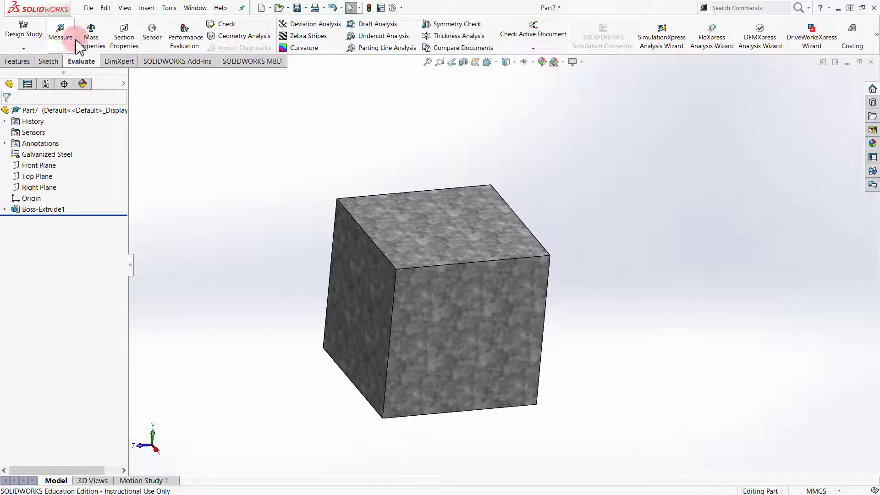
{"action": "left_click", "coordinate": [83, 84]}
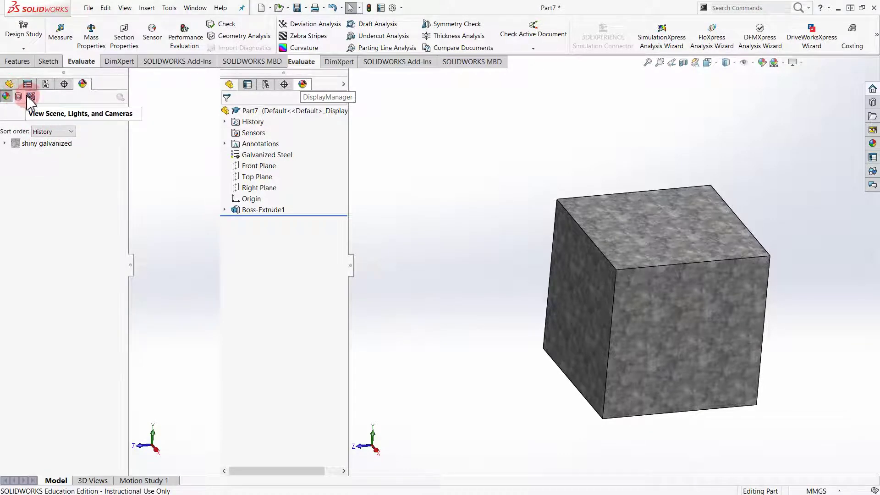
{"action": "left_click", "coordinate": [9, 84]}
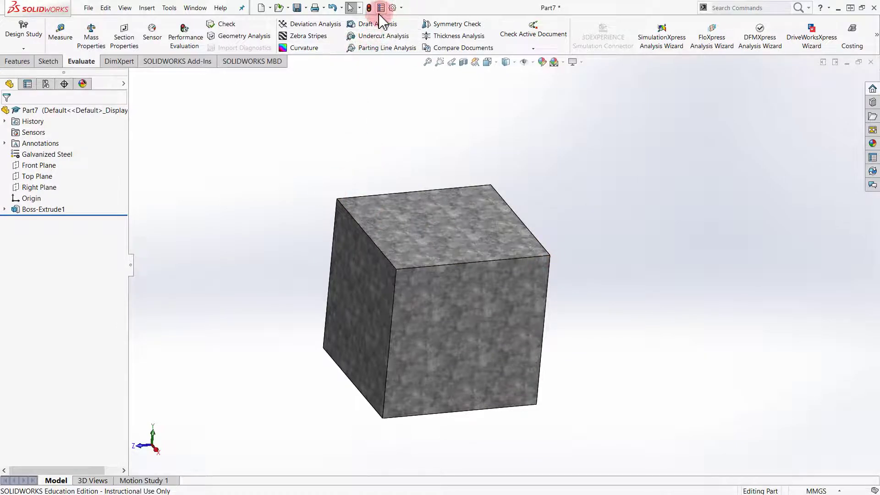
{"action": "left_click", "coordinate": [402, 9]}
{"action": "double_click", "coordinate": [430, 4]}
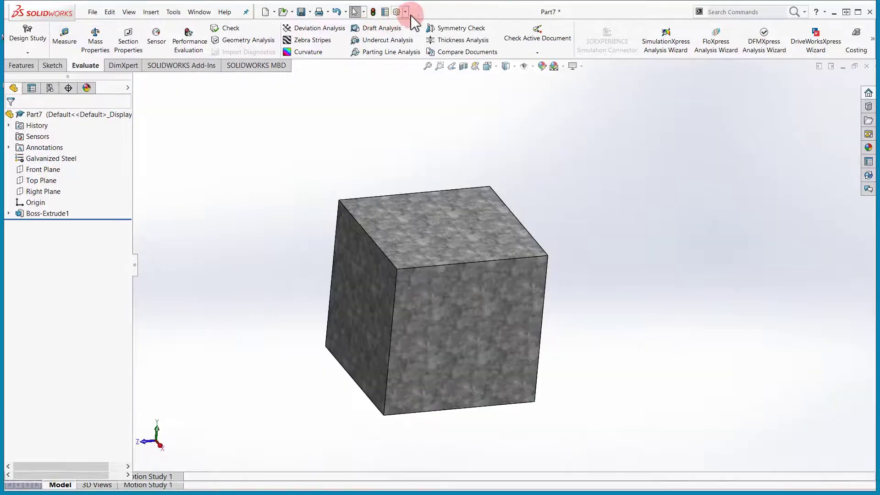
{"action": "double_click", "coordinate": [418, 10]}
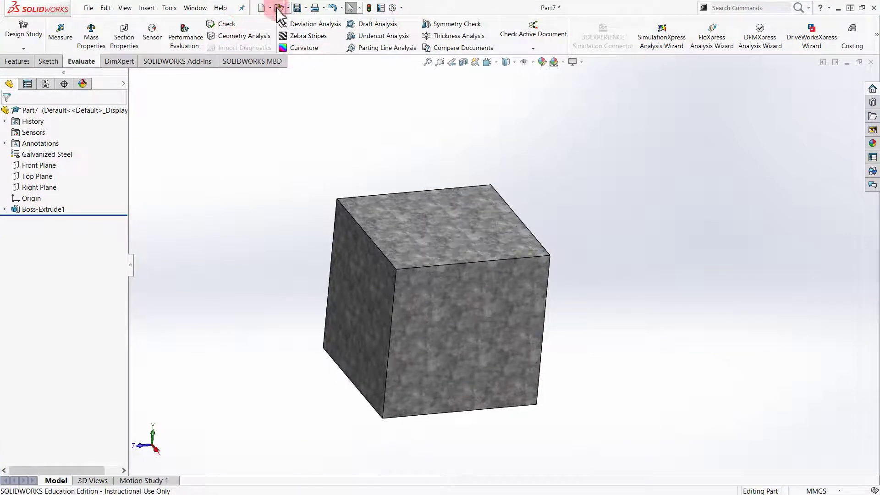
Step: Open the appearance library and browse its metal and other appearance categories, scenes and decals
{"action": "left_click", "coordinate": [545, 69]}
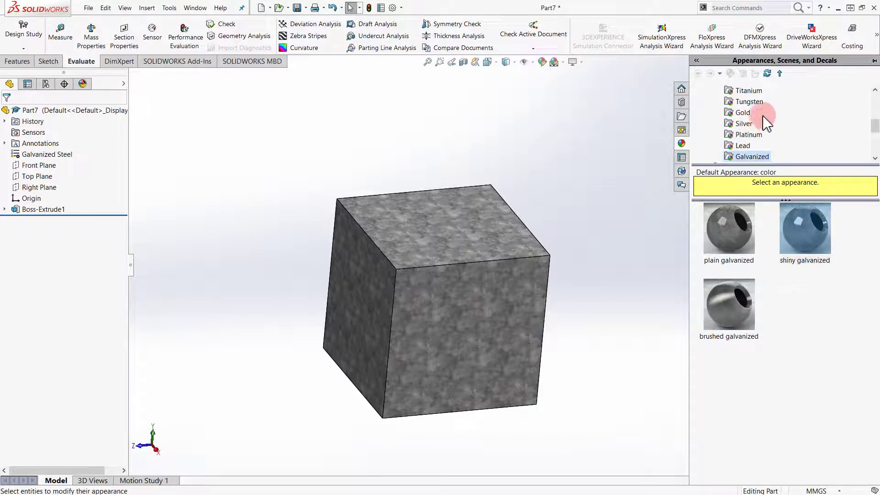
{"action": "scroll", "coordinate": [764, 117], "scroll_direction": "up", "scroll_amount": 5}
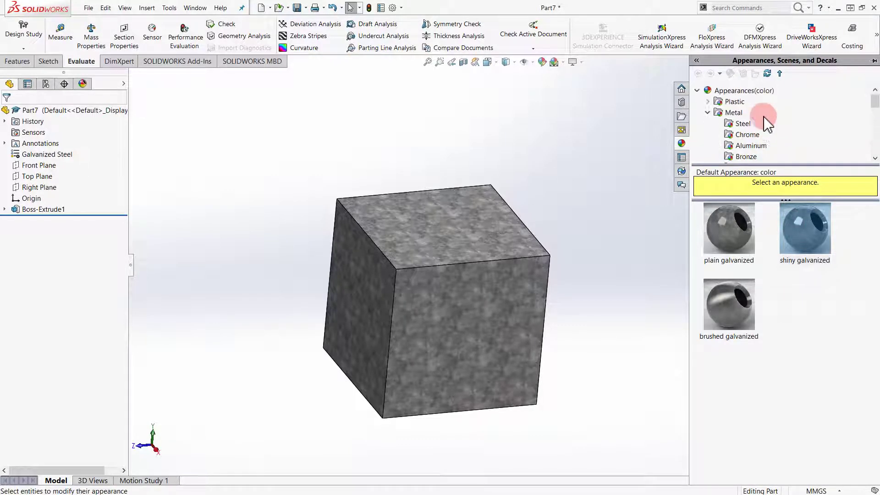
{"action": "scroll", "coordinate": [764, 112], "scroll_direction": "down", "scroll_amount": 10}
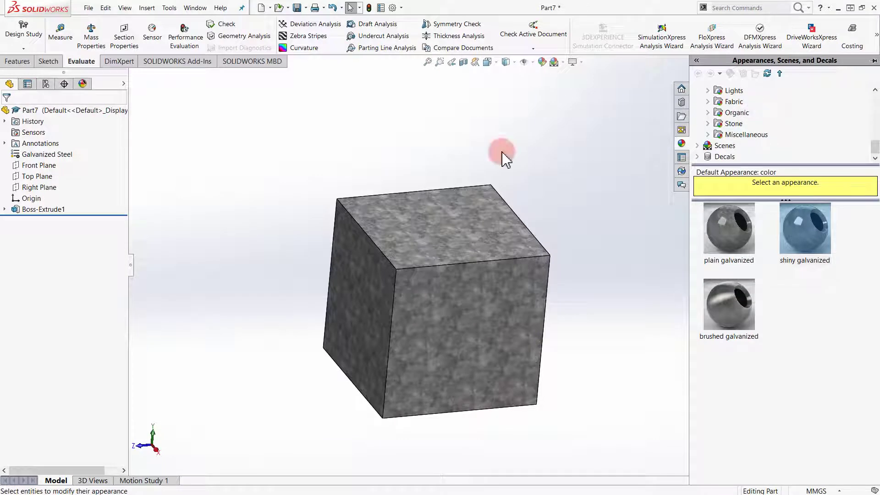